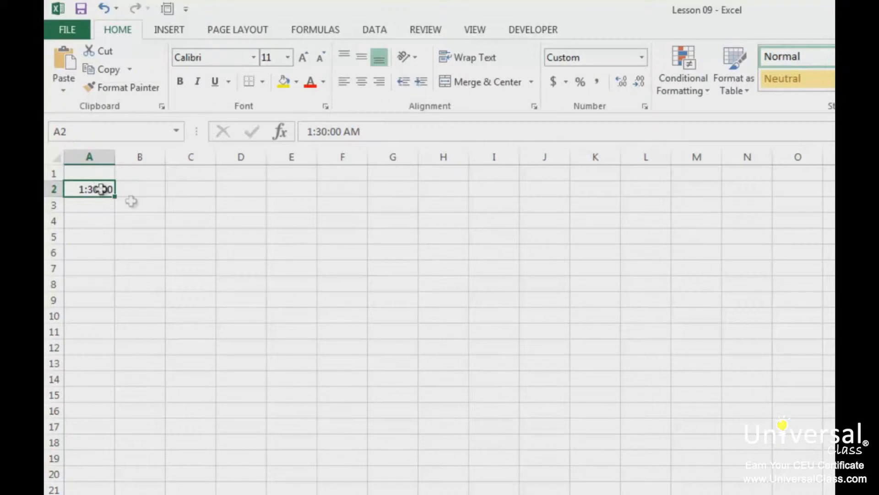
Apply the Time number format to cell A2 and enter 2:30 AM in cell A1.
left_click(642, 57)
left_click(618, 85)
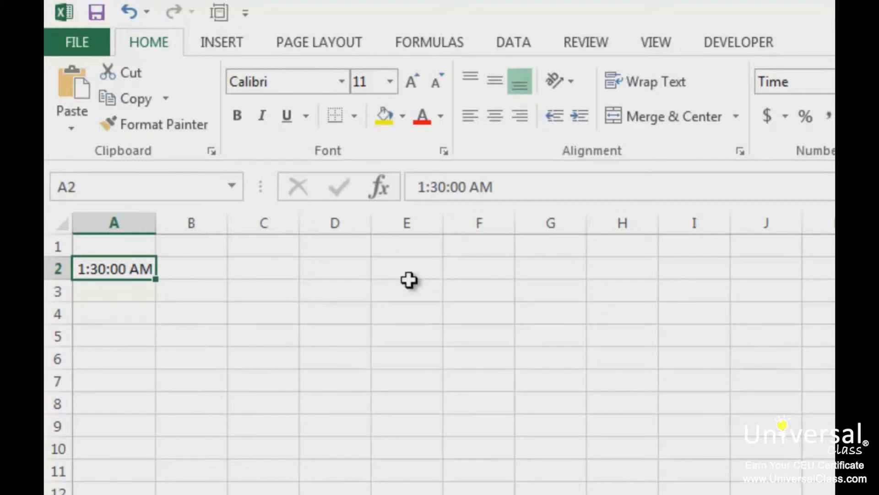
left_click(118, 246)
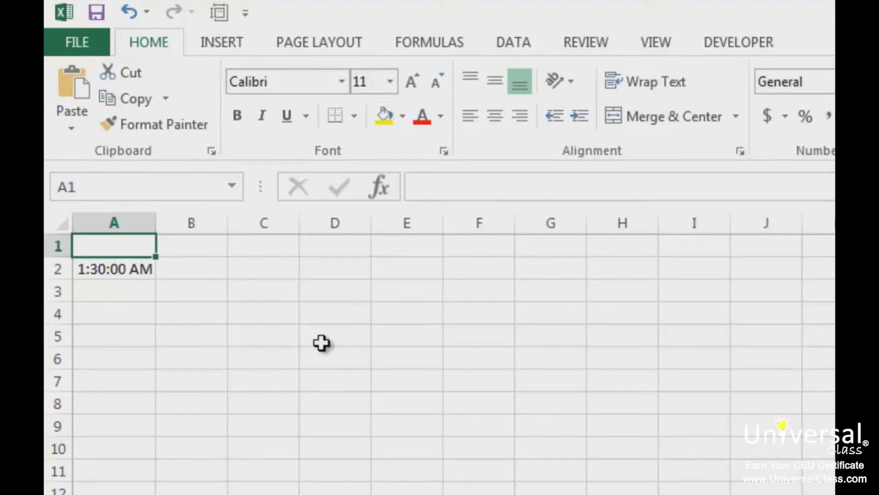
type("2:30 A<")
key("Return")
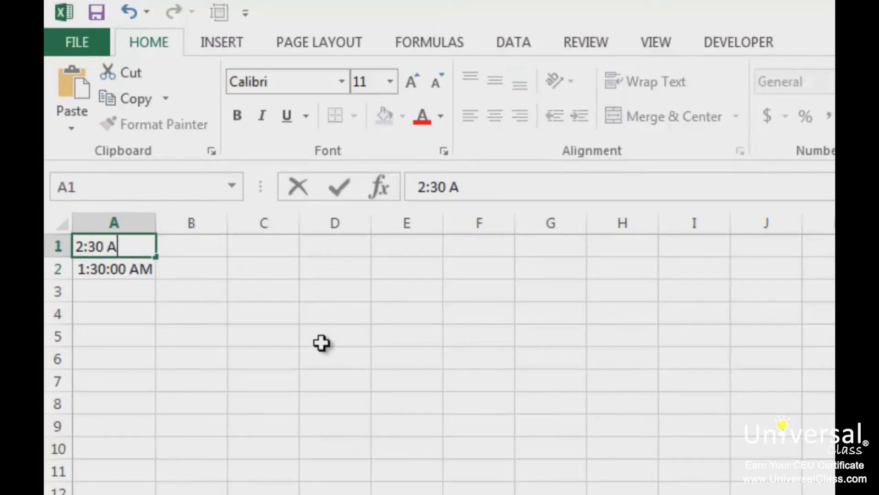
type("M")
key("Return")
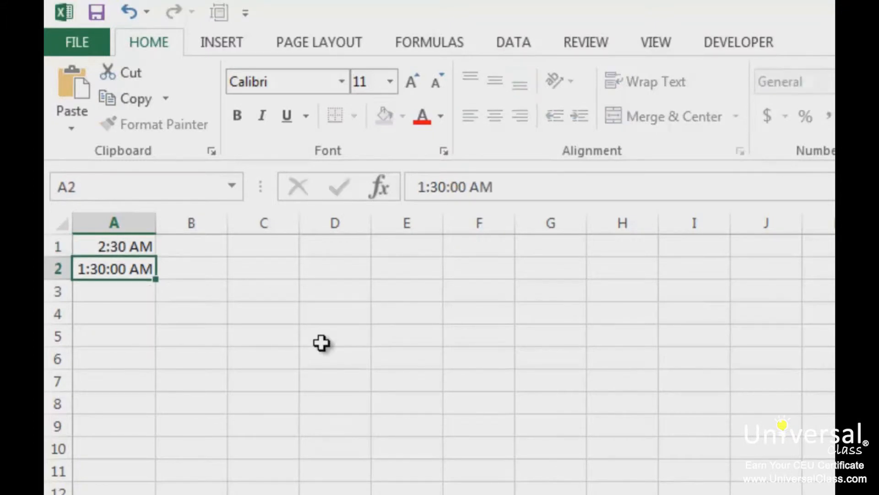
key("Return")
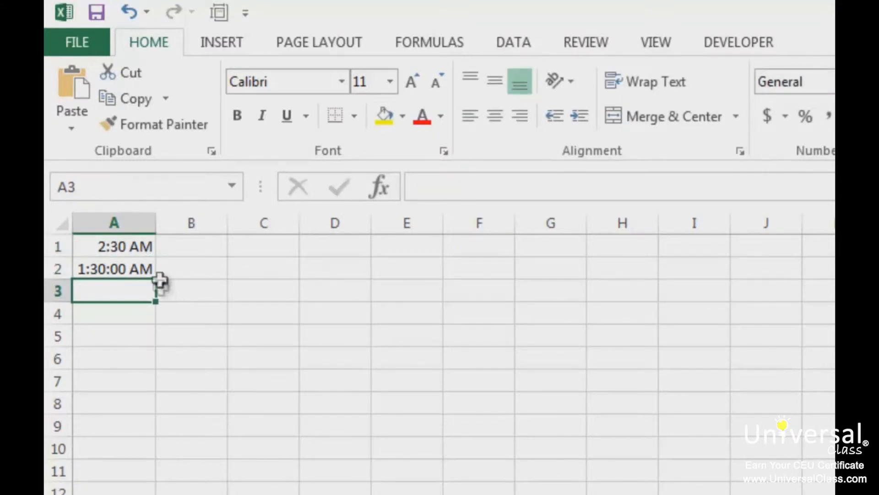
Subtract the two times in cell A3 with the formula =A1-A2.
type("=")
left_click(118, 245)
type("-")
left_click(124, 270)
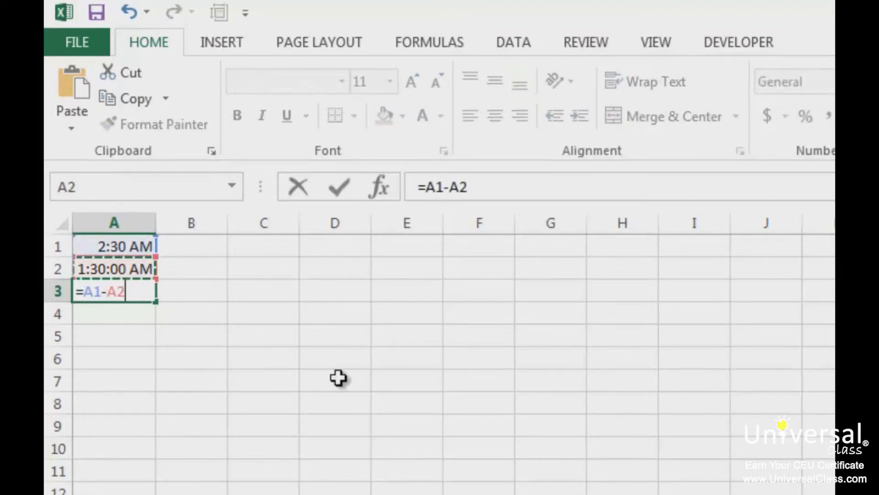
key("Return")
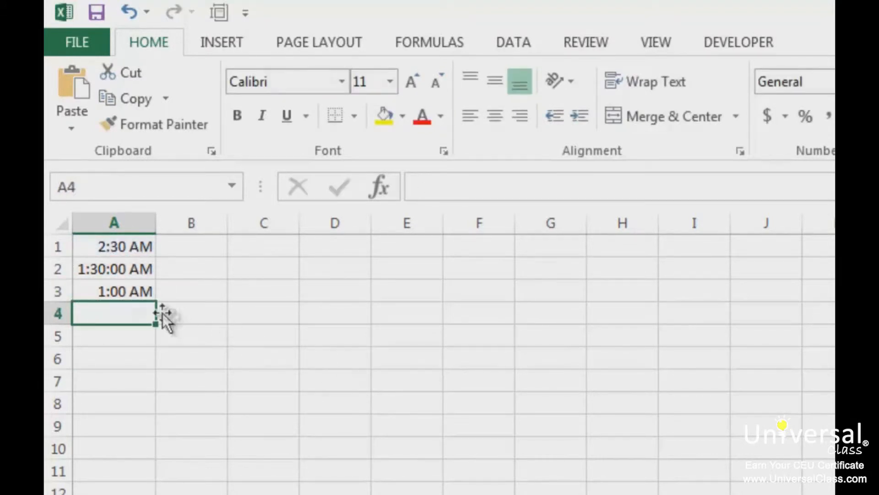
left_click(119, 291)
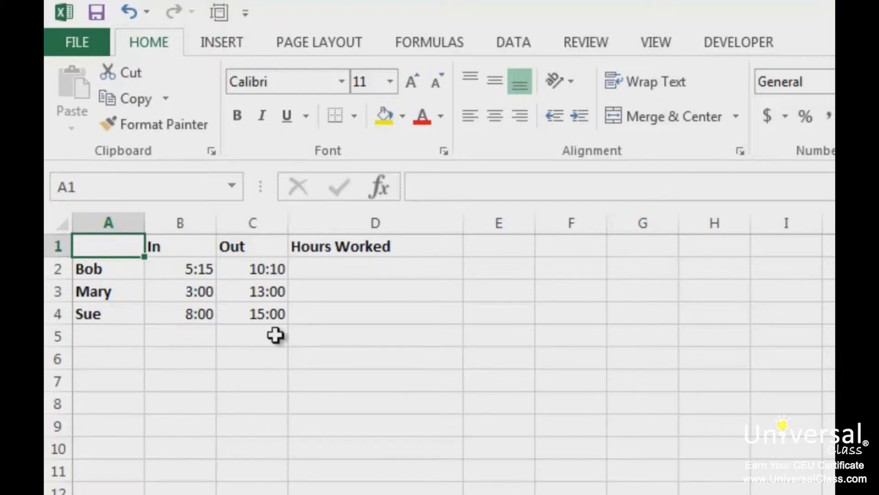
Calculate the first employee's hours worked in cell D2 with the formula =C2-B2.
left_click(265, 295)
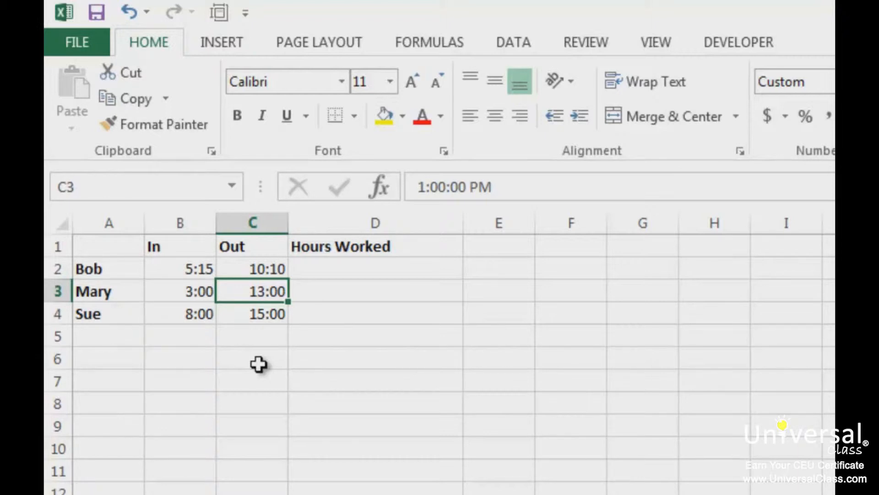
left_click(322, 272)
type("=")
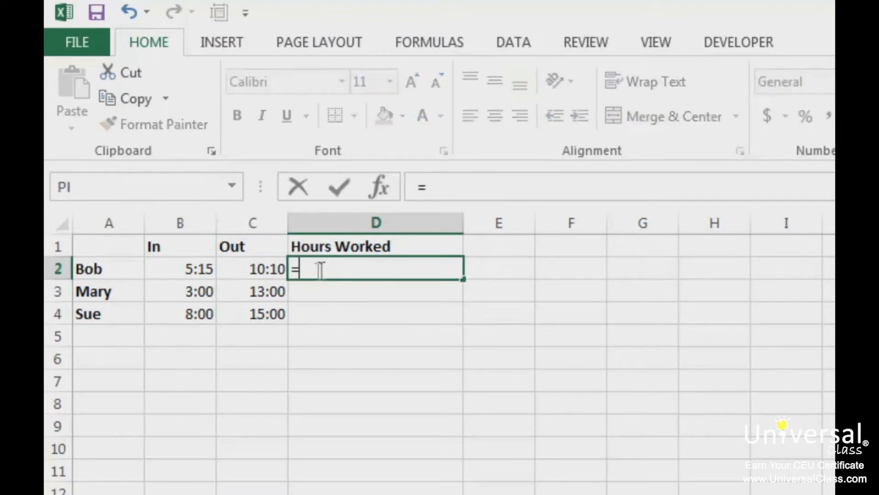
left_click(255, 275)
type("-")
left_click(194, 277)
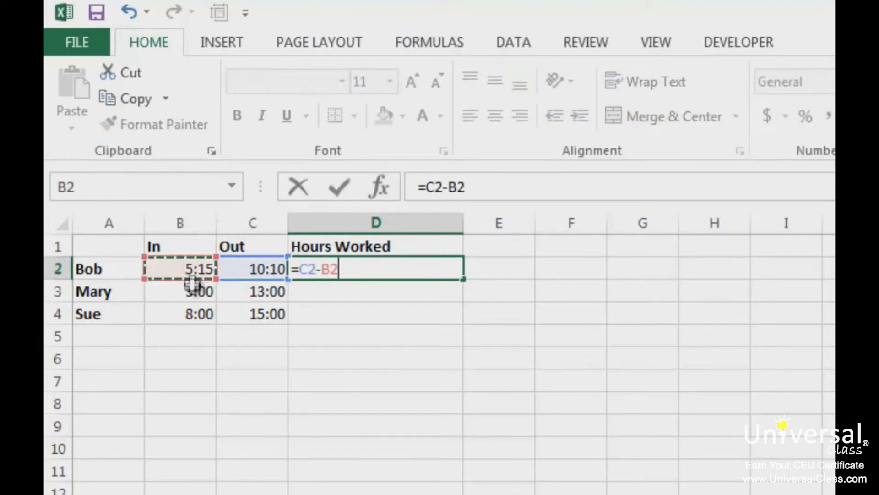
key("Return")
Fill the hours-worked formula from cell D2 down through cell D4.
left_click(444, 271)
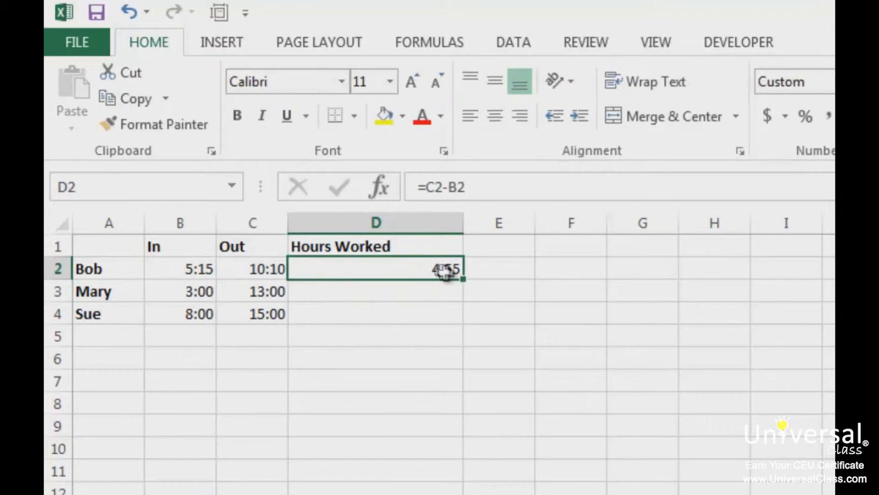
left_click_drag(464, 277, 454, 321)
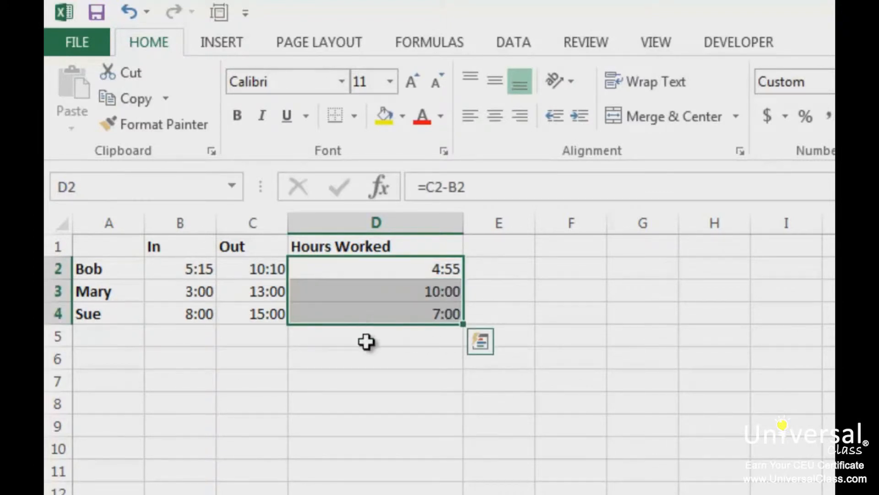
left_click(366, 341)
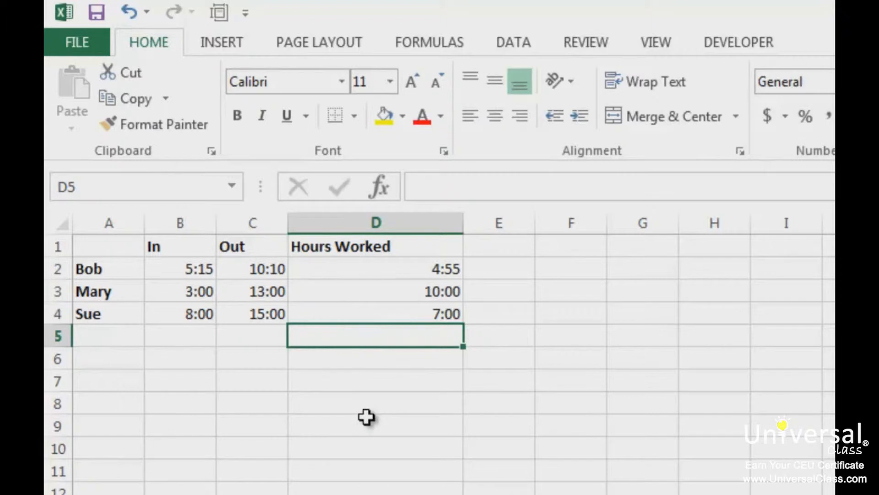
Enter the label Total in cell C6 below the time sheet.
left_click(257, 360)
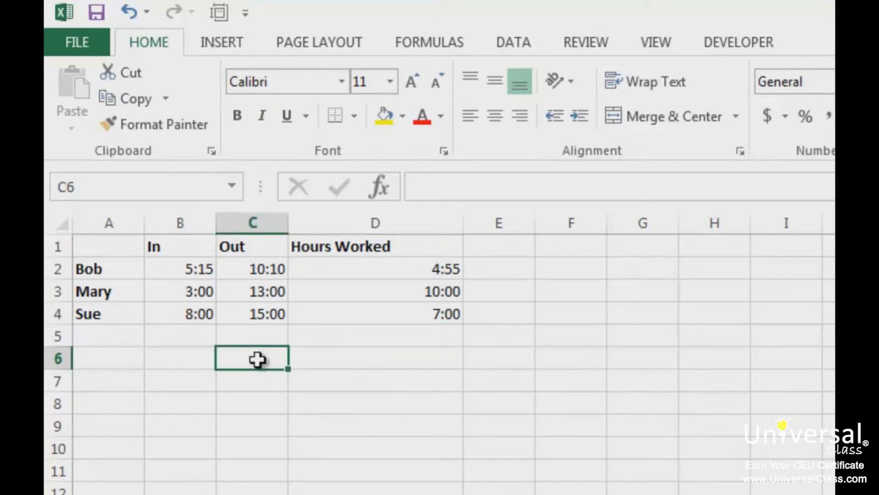
type("Total")
key("Return")
left_click(258, 360)
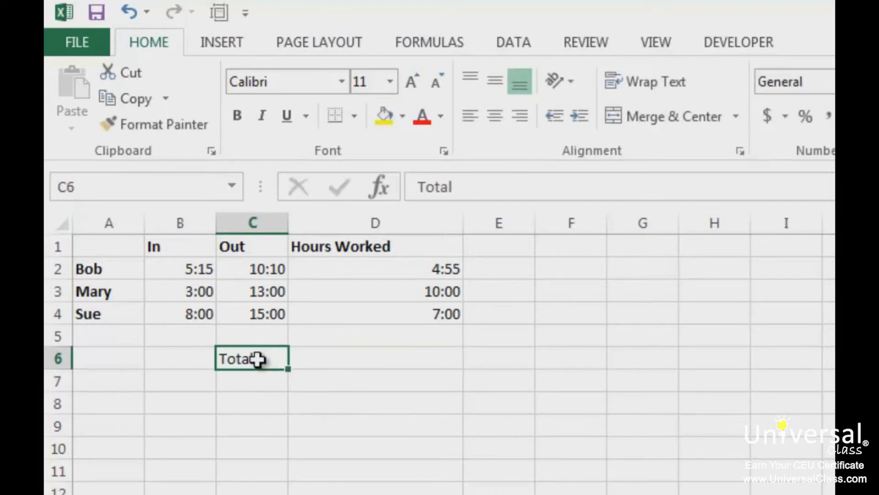
Add up the hours worked in cell D6 with the formula =D2+D3+D4.
key("Tab")
type("=")
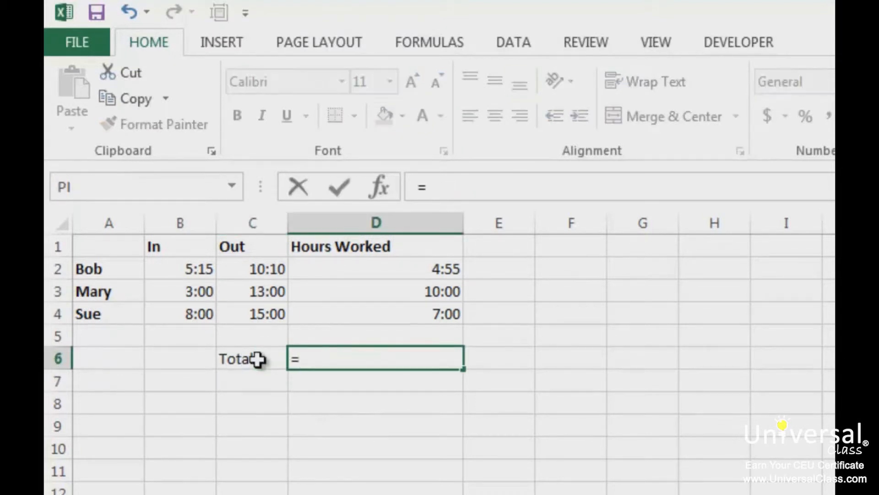
left_click(405, 272)
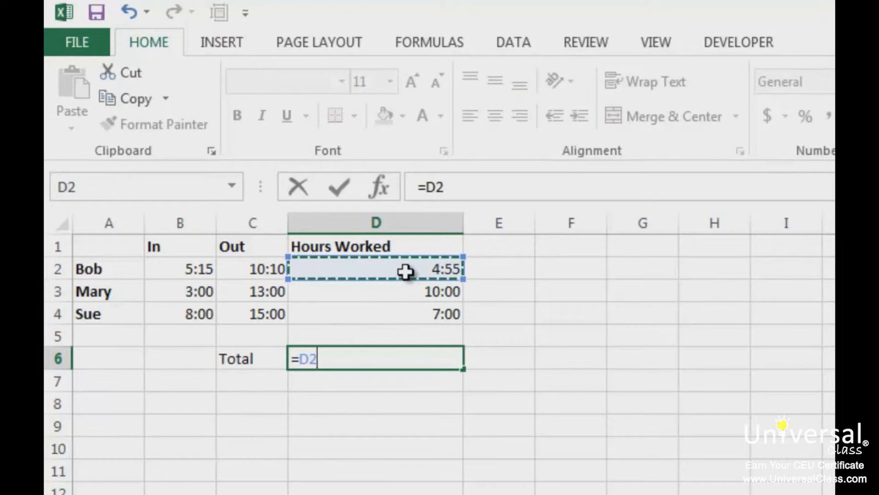
type("+")
left_click(402, 291)
type("+")
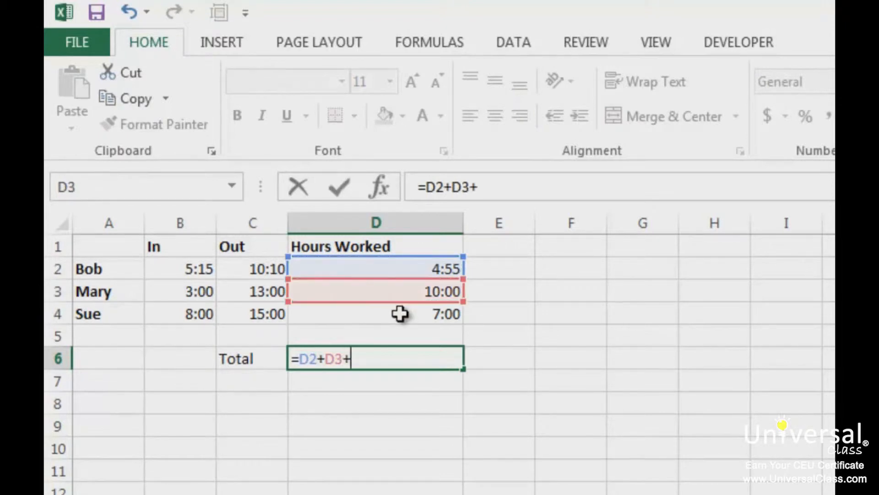
left_click(400, 313)
key("Return")
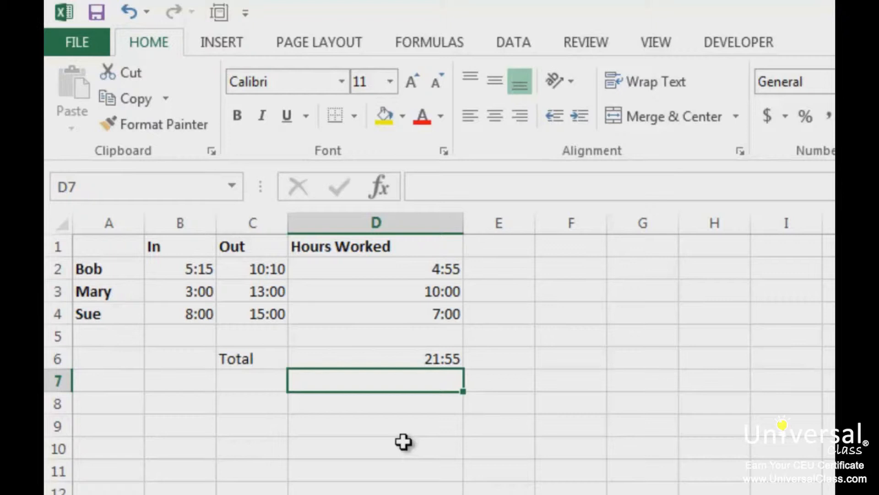
left_click_drag(431, 269, 432, 318)
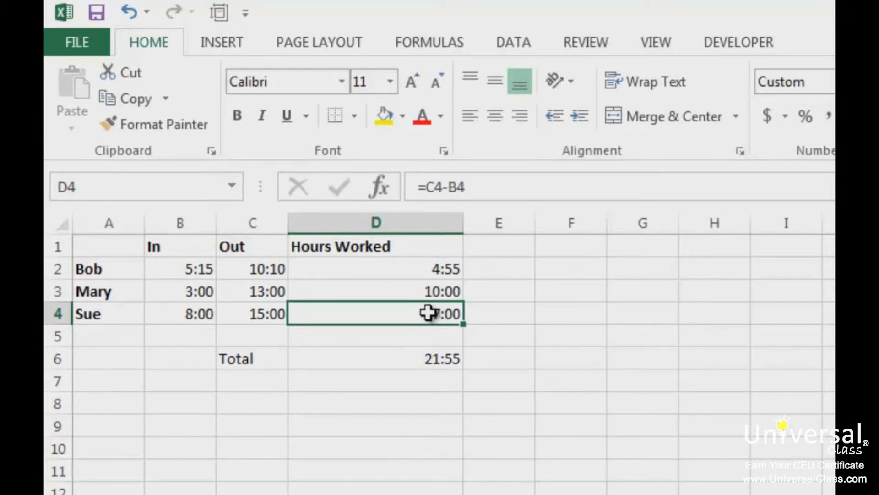
left_click(258, 313)
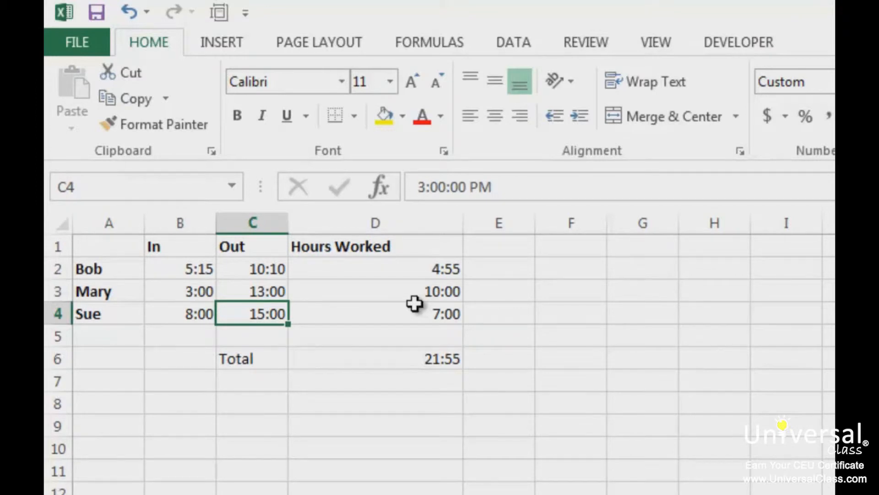
Add the heading Hour in cell F1 and extract the hour from D2 in cell F2 with the HOUR function.
left_click(582, 246)
type("Hours")
key("Return")
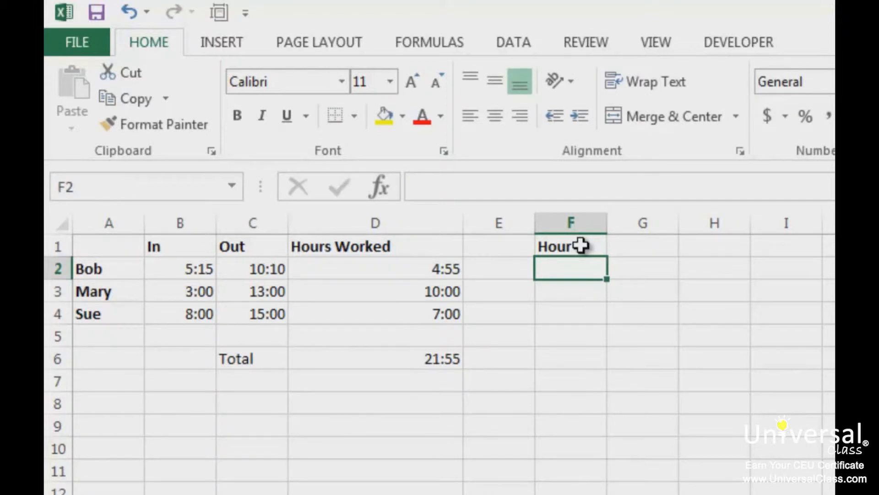
type("=hour")
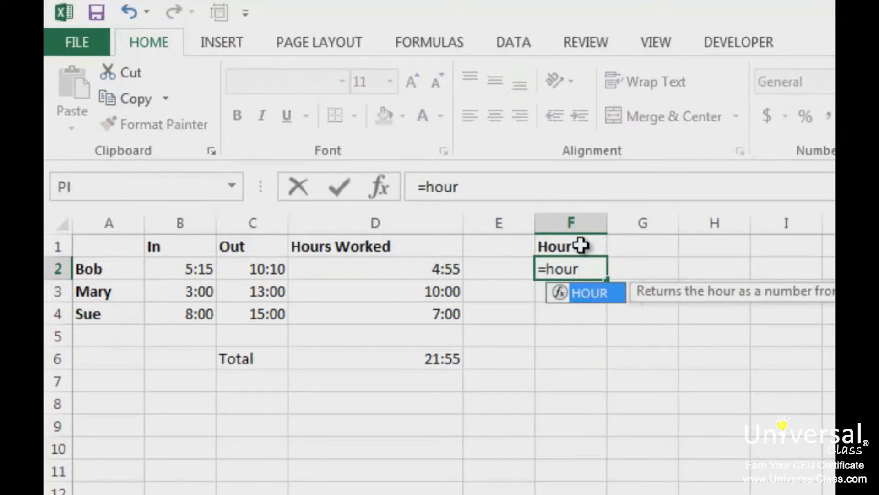
type("(")
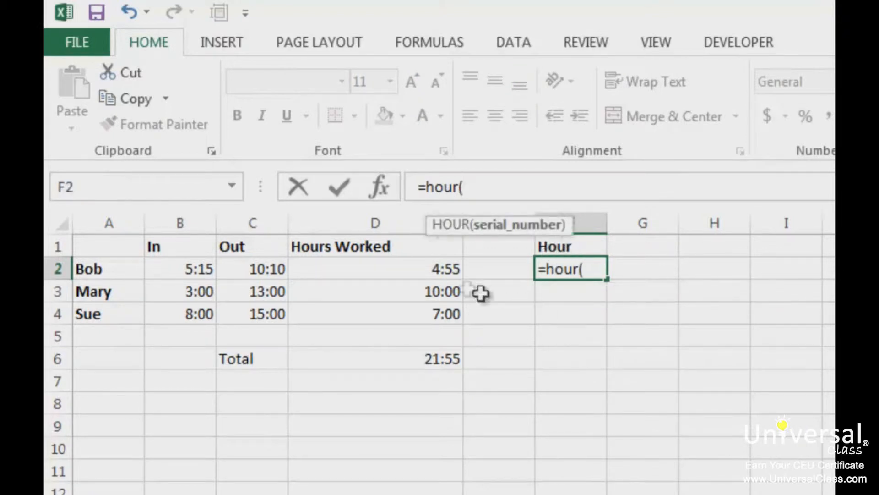
left_click(415, 271)
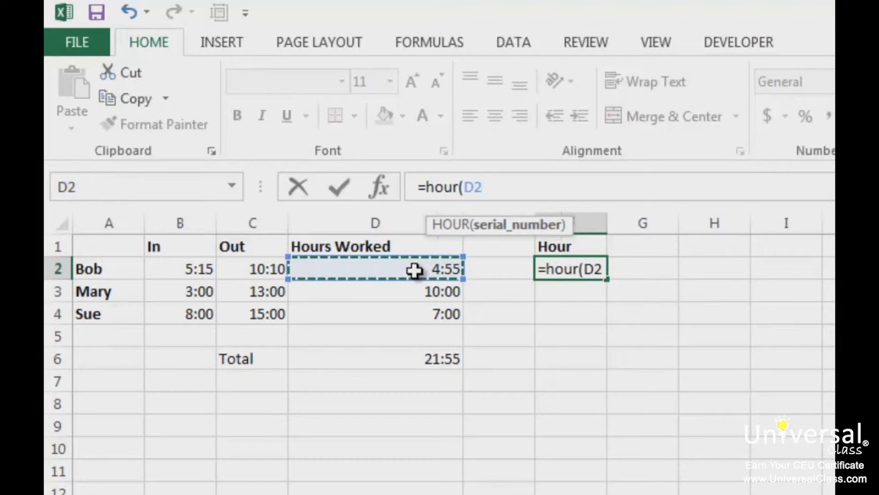
key("Return")
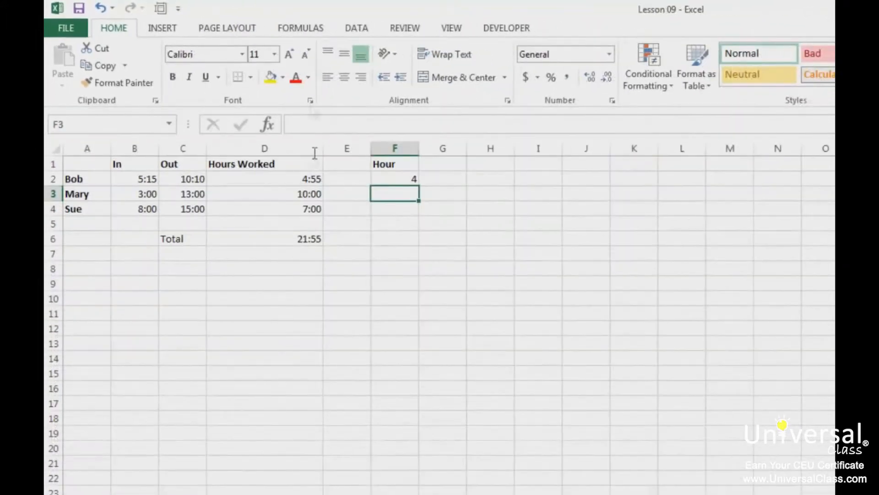
left_click(296, 32)
left_click(289, 83)
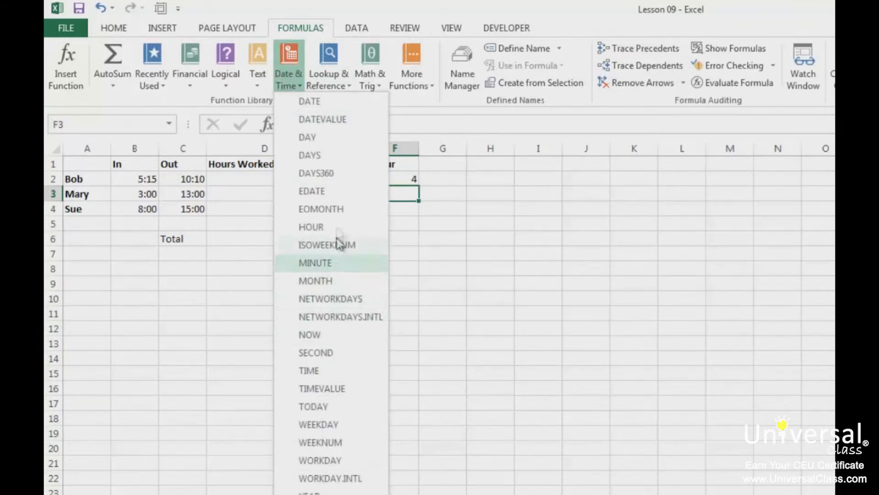
left_click(496, 206)
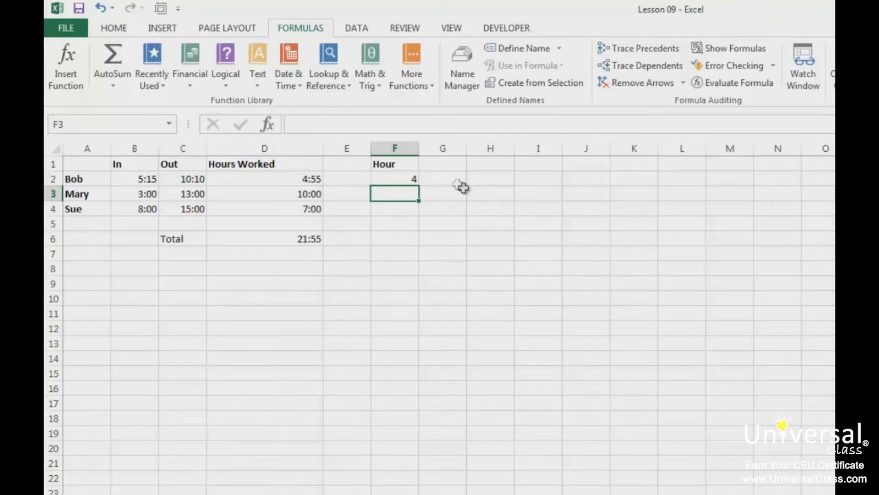
Add the heading Minute in cell G1 and extract the minutes in cell G2 with =MINUTE(D2).
left_click(446, 164)
type("Minute")
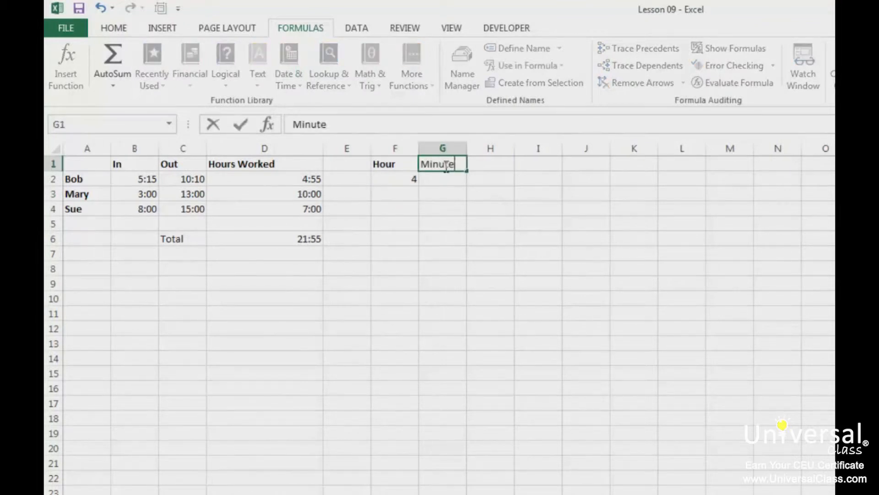
key("Return")
type("=minu")
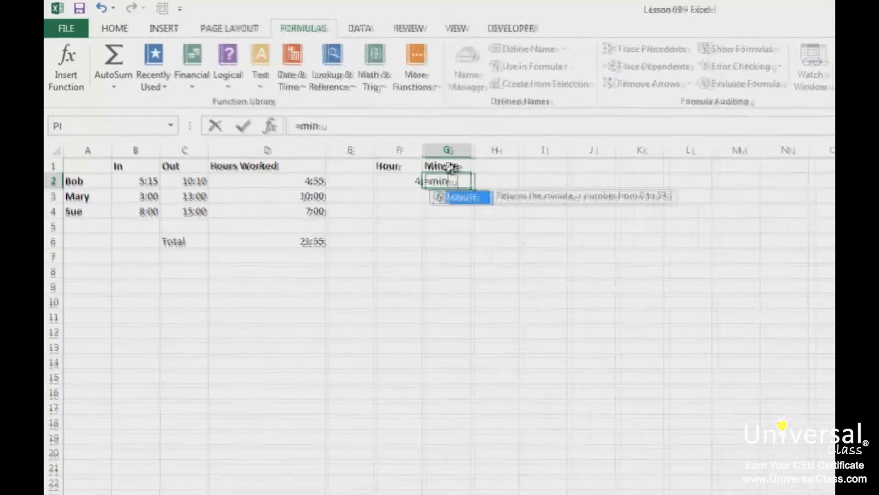
type("te(")
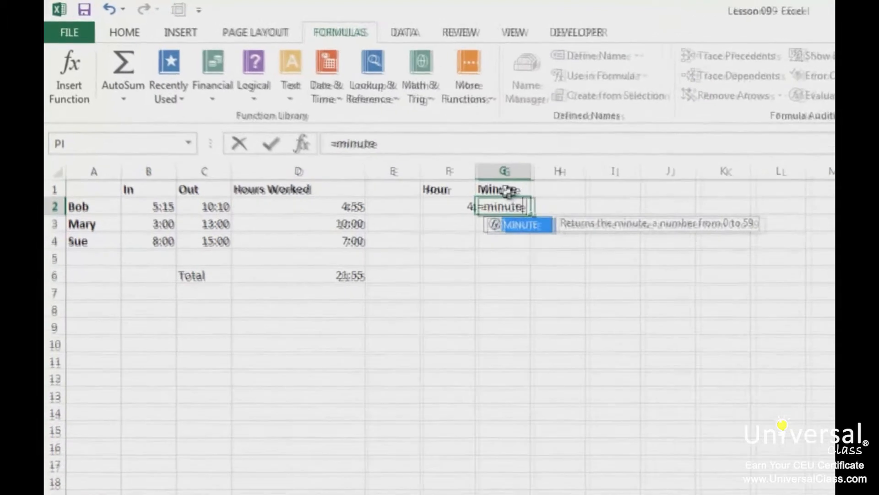
left_click(308, 182)
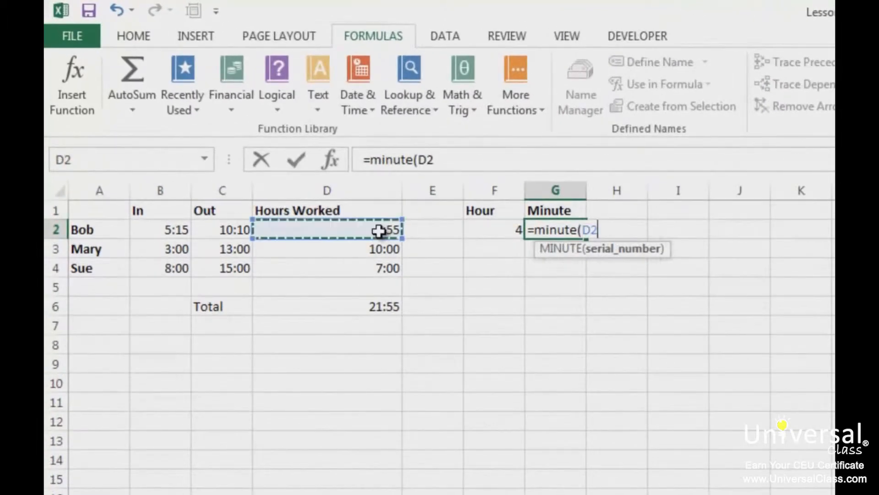
type(")")
key("Return")
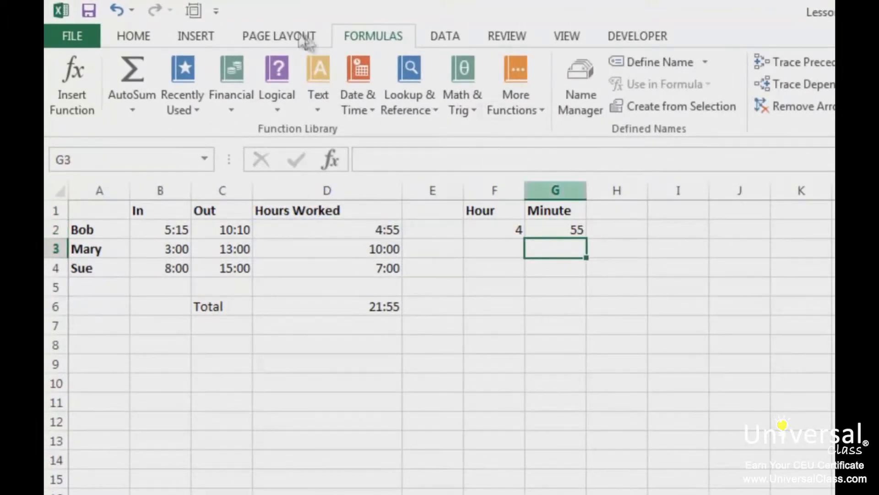
left_click(370, 111)
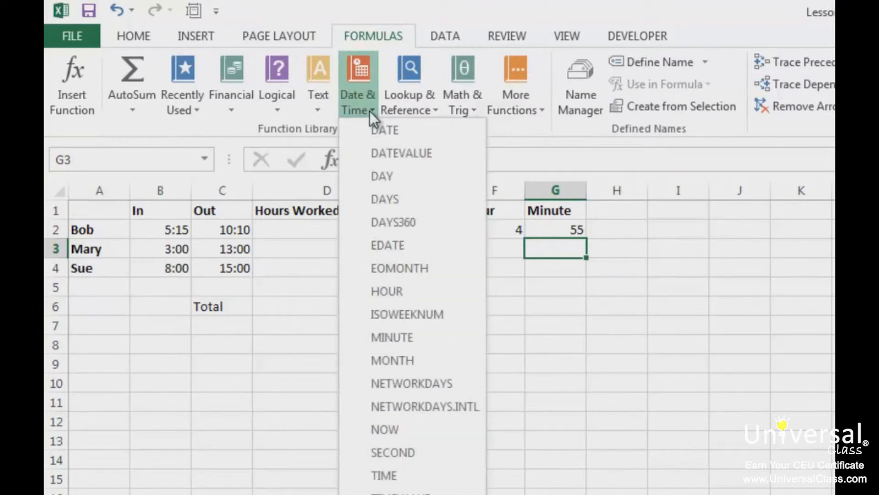
left_click(725, 302)
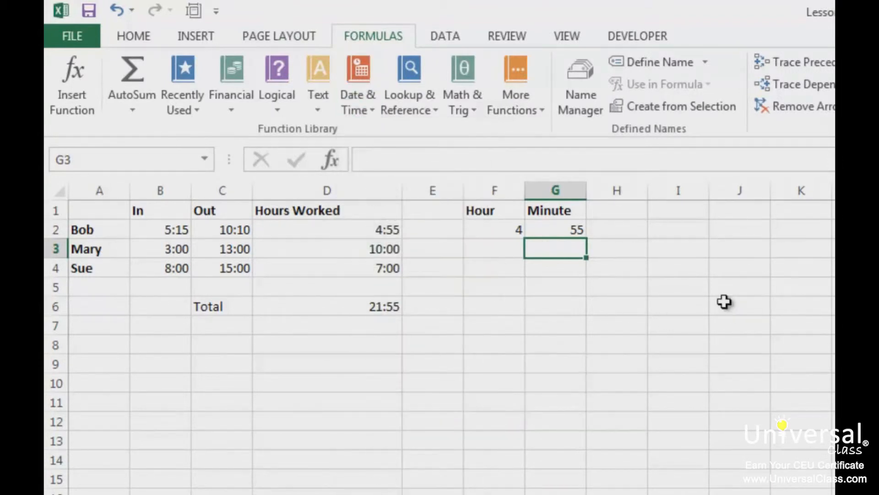
Add the heading Second in cell H1 and extract the seconds in cell H2 with =SECOND(D2).
left_click(614, 214)
type("Second")
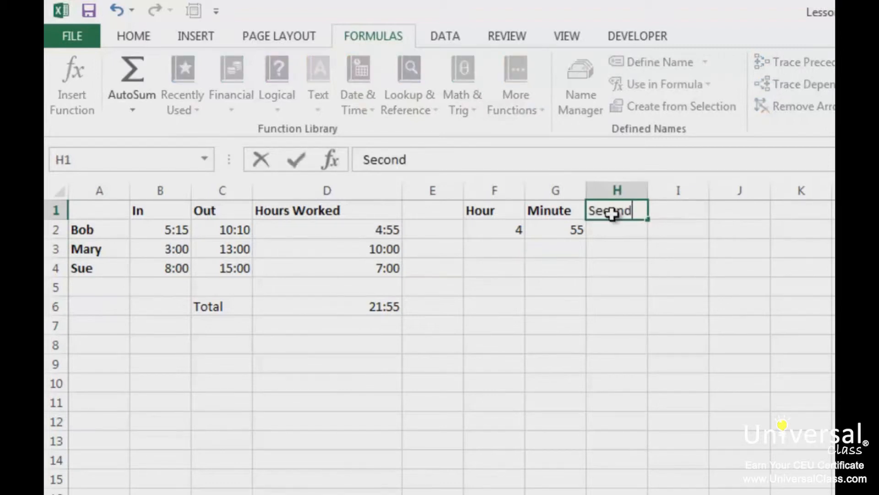
key("Return")
type("=second(")
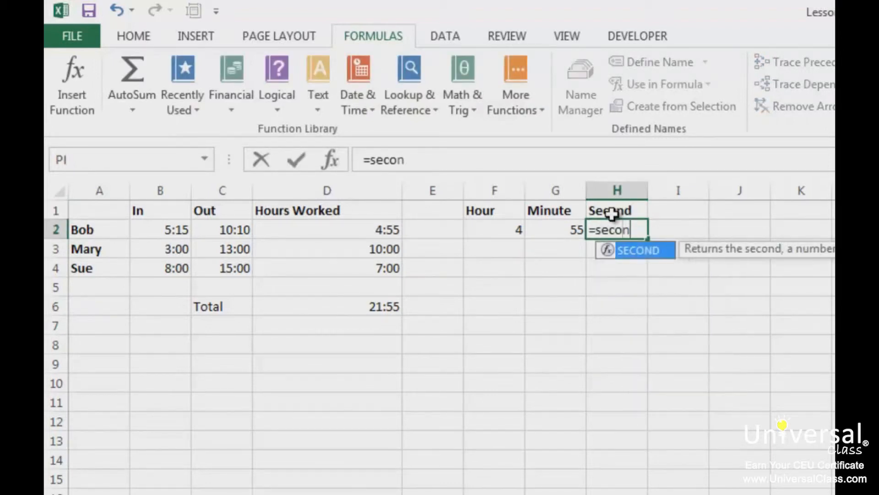
left_click(369, 233)
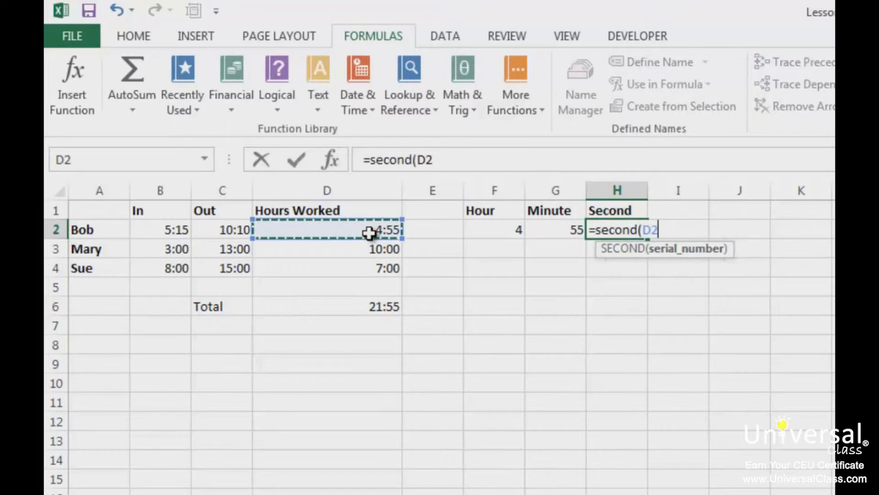
type(")")
key("Return")
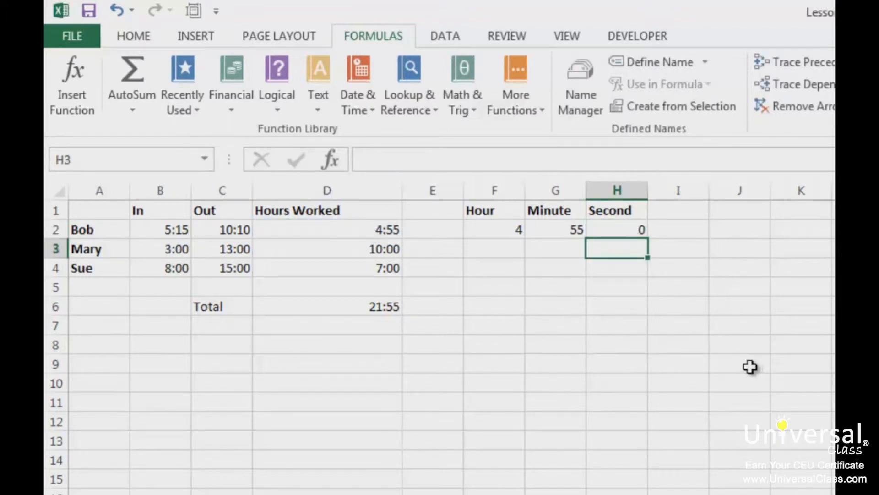
left_click(362, 109)
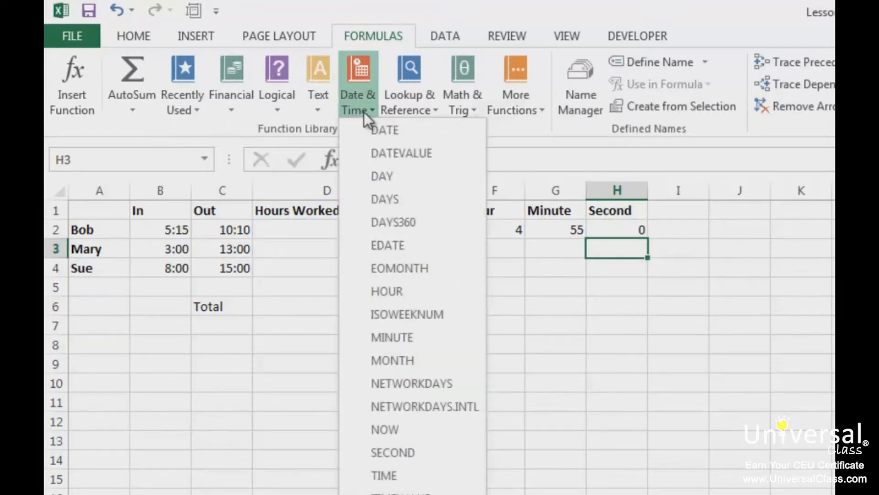
left_click(652, 416)
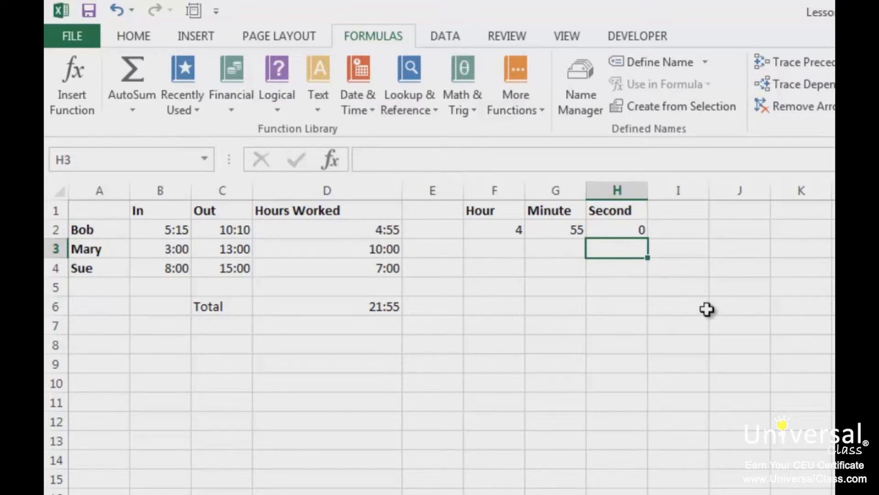
Combine the hour, minute and second values into a time in cell I2 with =TIME(F2,G2,H2).
left_click(681, 232)
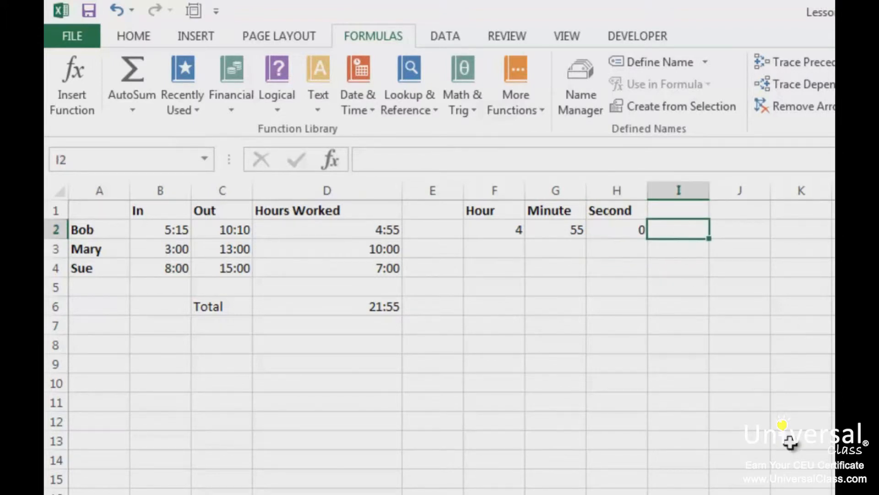
type("=time(")
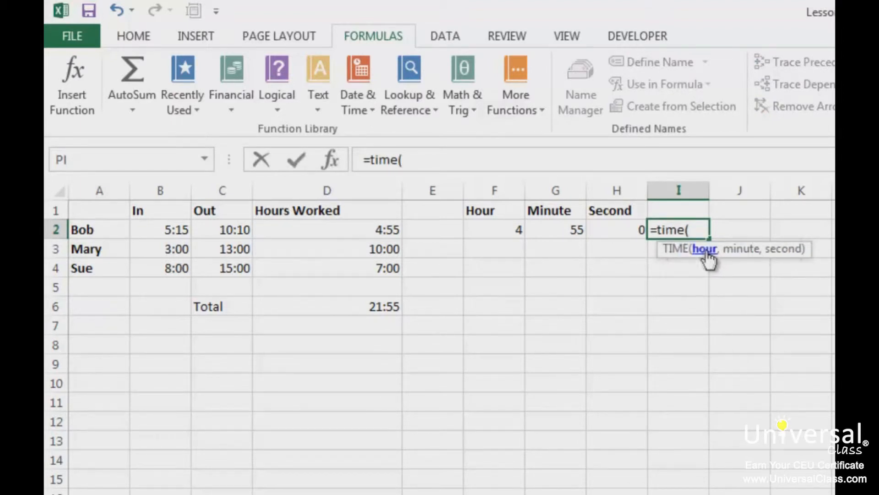
left_click(501, 232)
type(",")
left_click(552, 227)
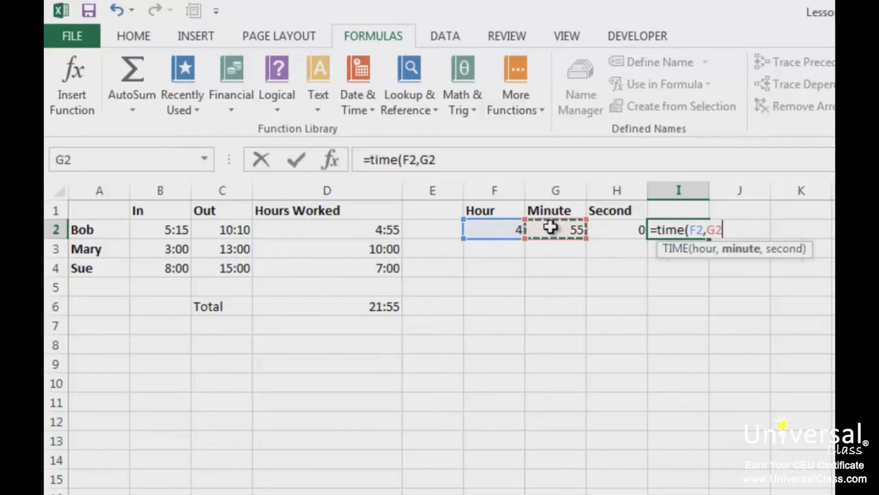
type(",")
left_click(617, 230)
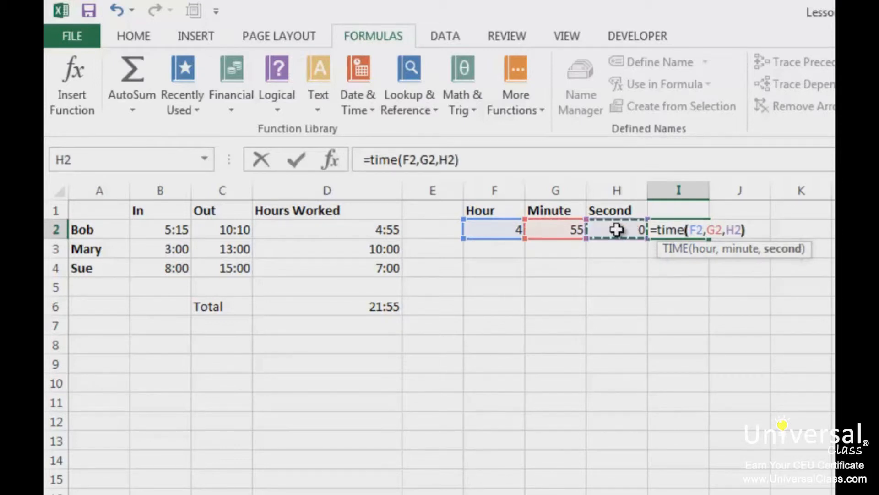
type(")")
key("Return")
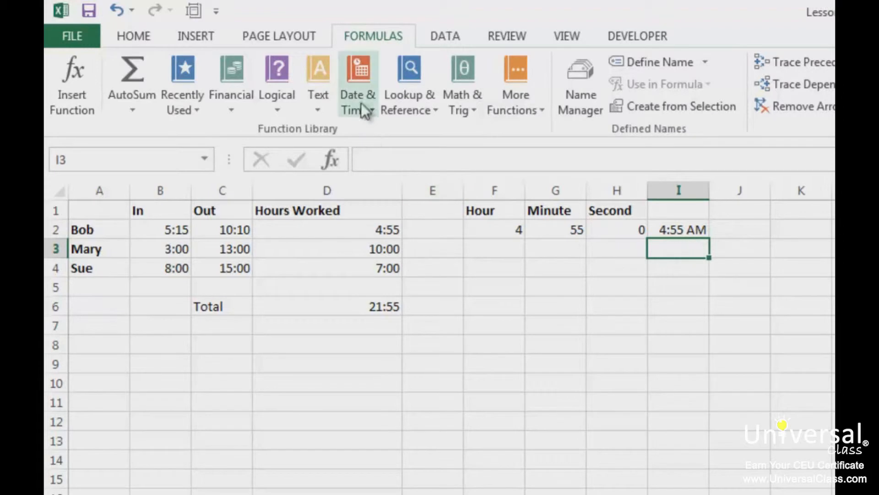
left_click(369, 118)
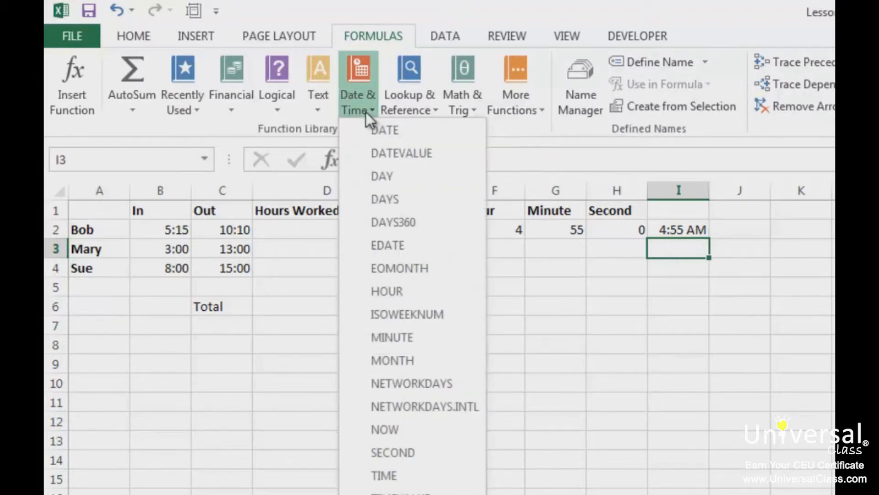
left_click(420, 478)
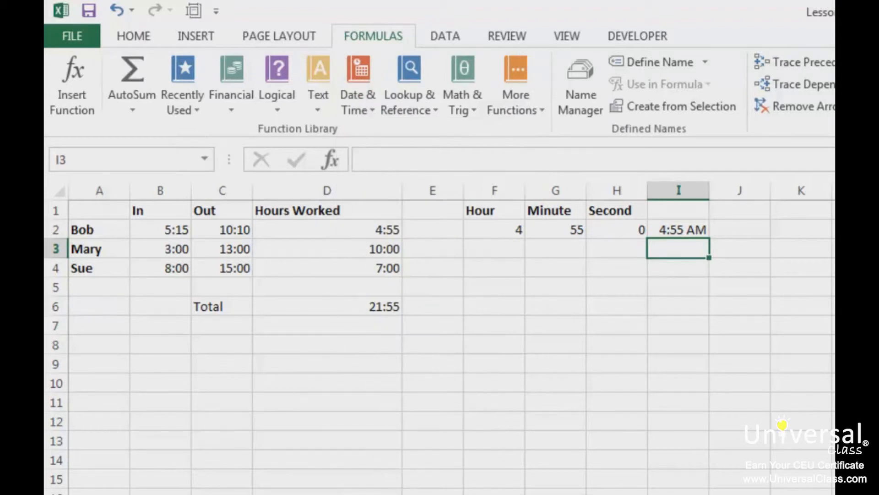
Format cell I2 with the Time number format 13:30:55, the first of the two 24-hour types.
left_click(684, 233)
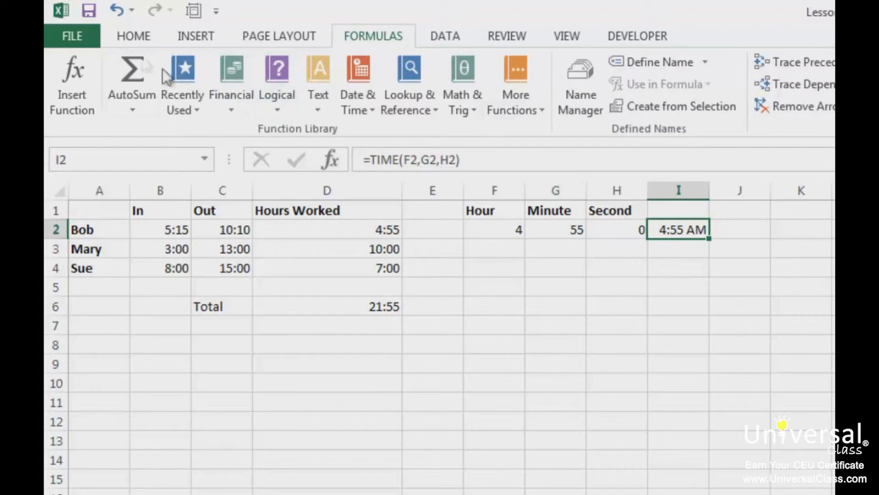
left_click(137, 37)
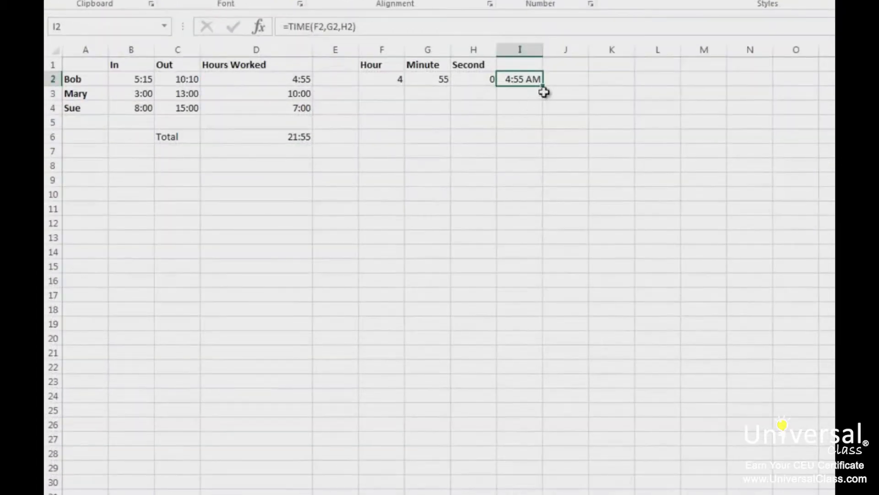
right_click(533, 81)
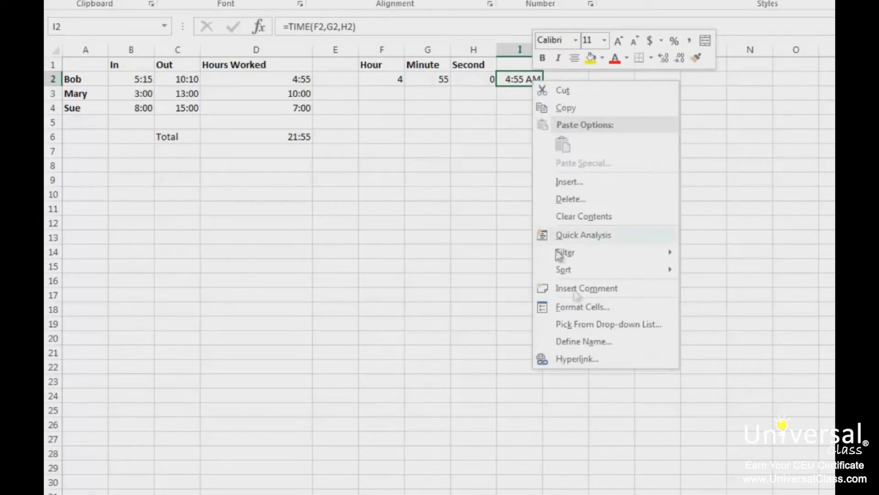
left_click(580, 307)
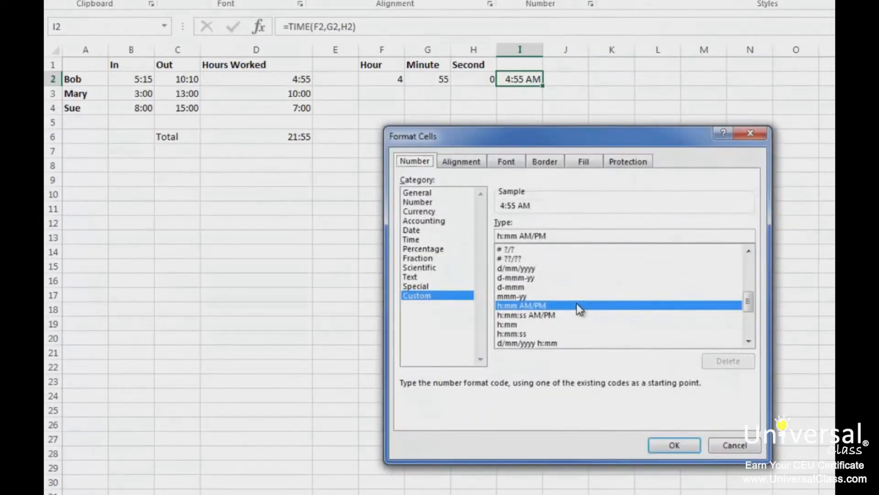
left_click(415, 239)
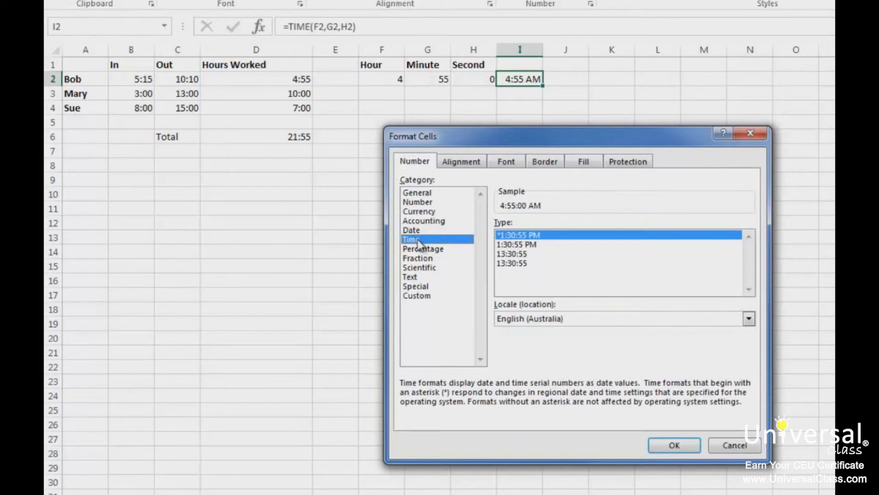
left_click(516, 254)
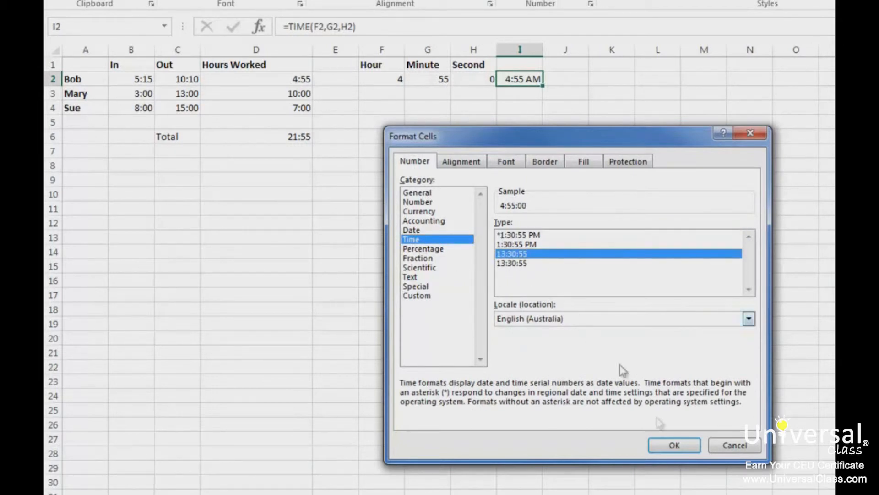
left_click(673, 446)
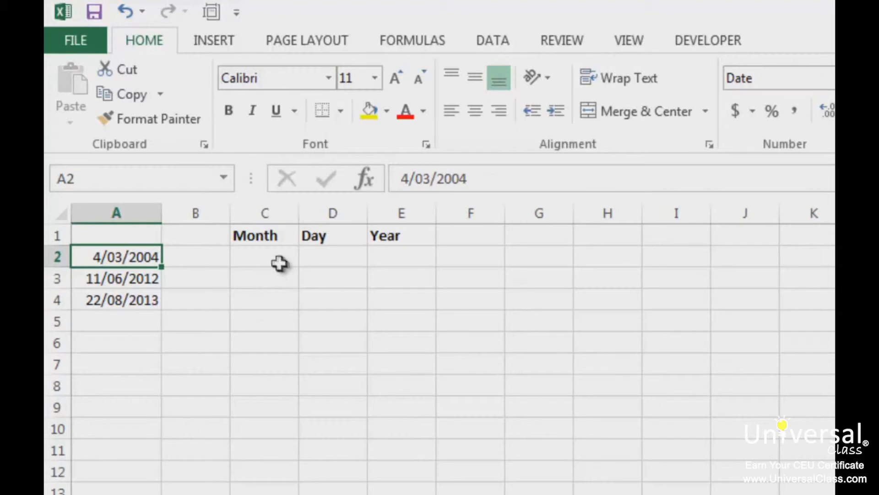
Extract the month of the date in A2 into cell C2 with =MONTH(A2).
left_click(265, 260)
type("=month")
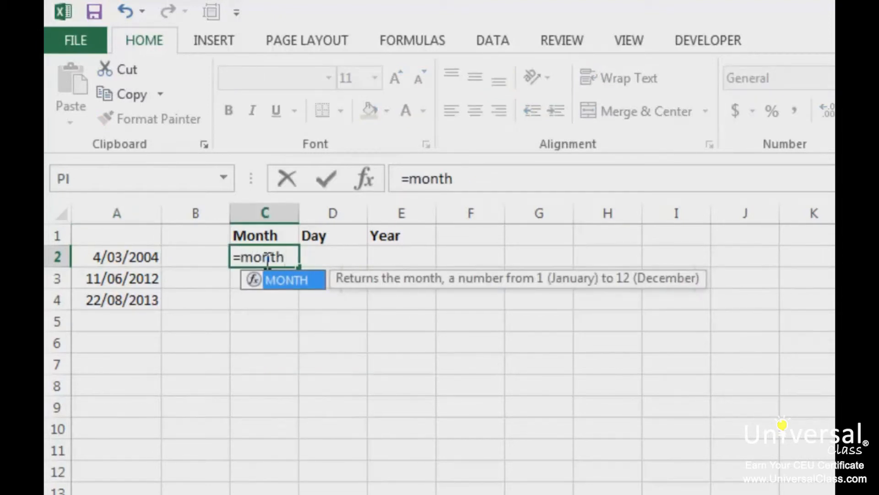
type("(")
left_click(118, 260)
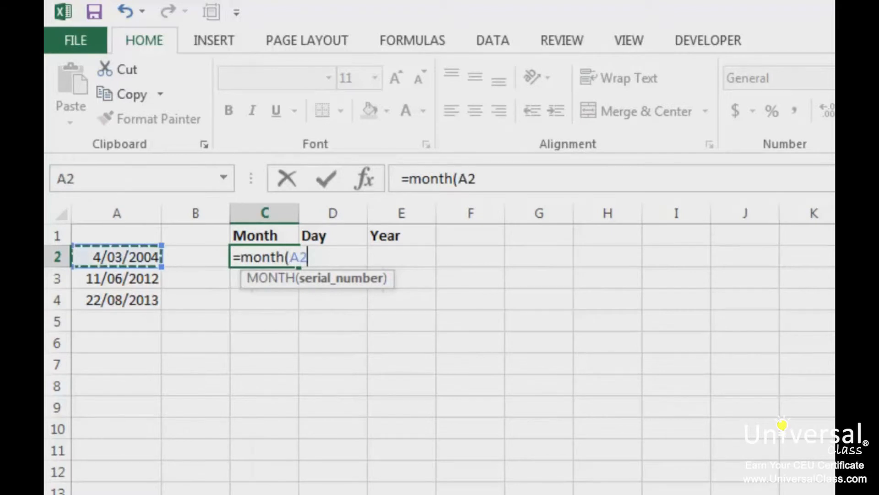
type(")")
key("Return")
key("Up")
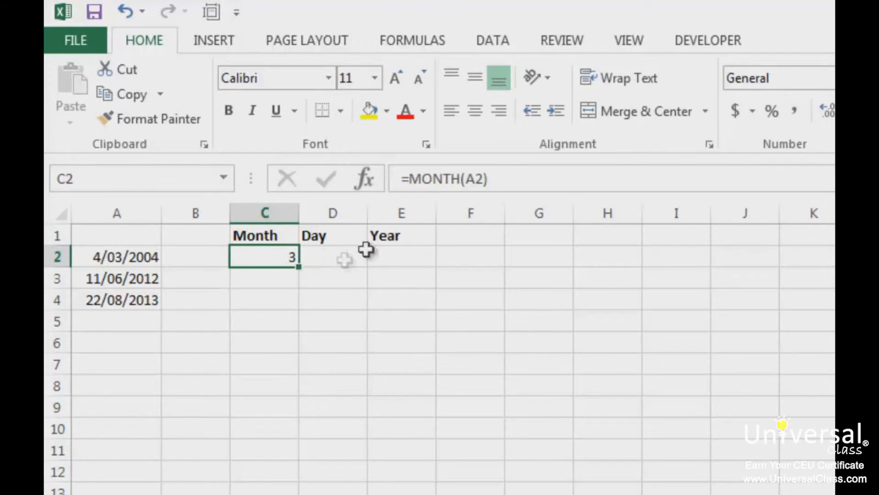
left_click(413, 37)
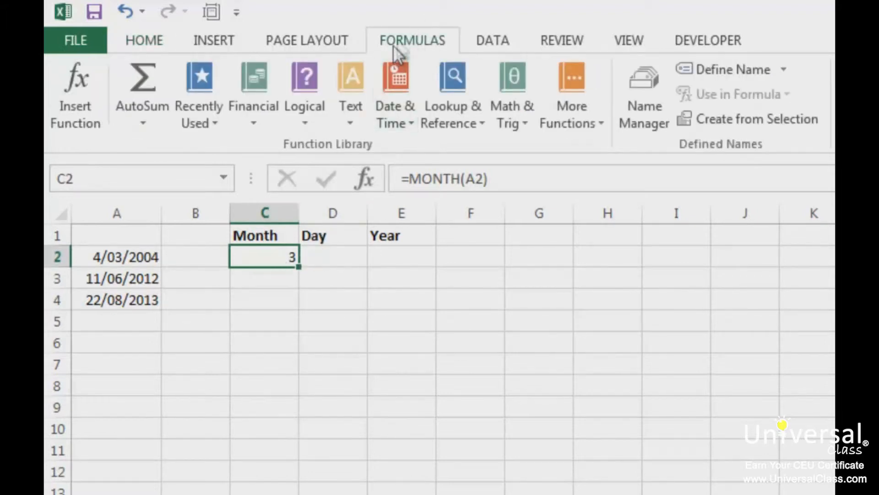
left_click(397, 120)
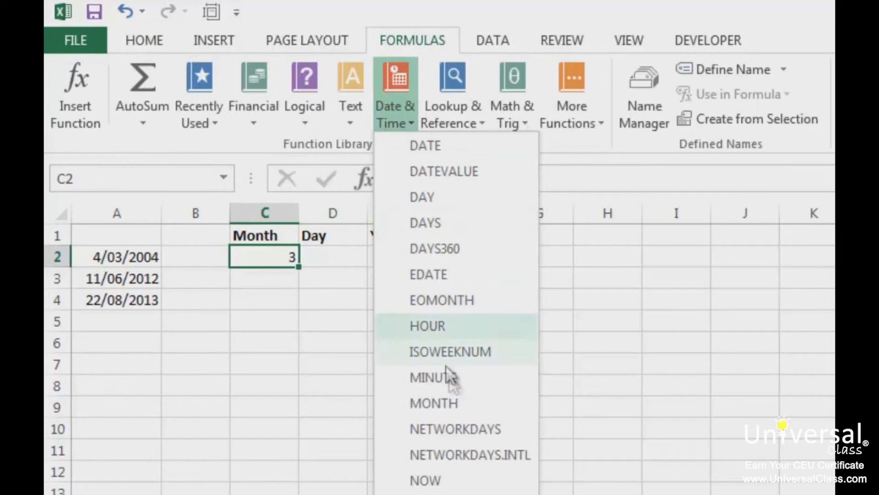
left_click(663, 387)
Extract the day of the date in A2 into cell D2 with =DAY(A2).
left_click(337, 260)
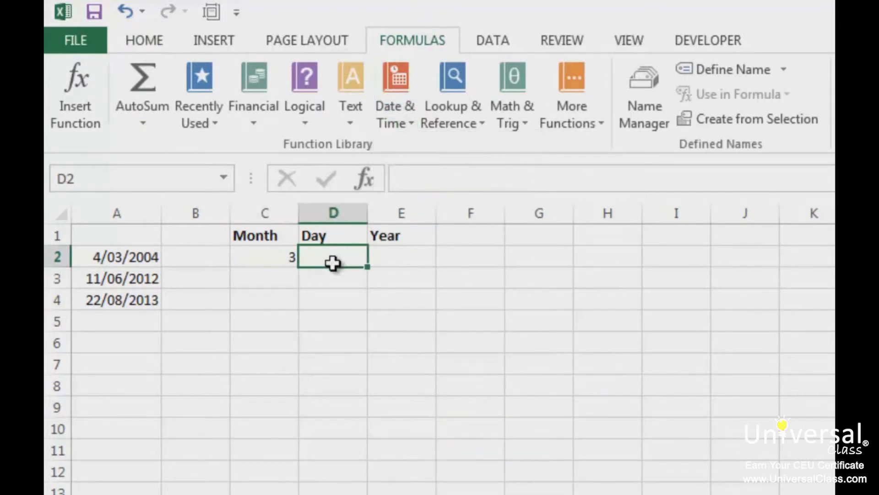
type("=day(")
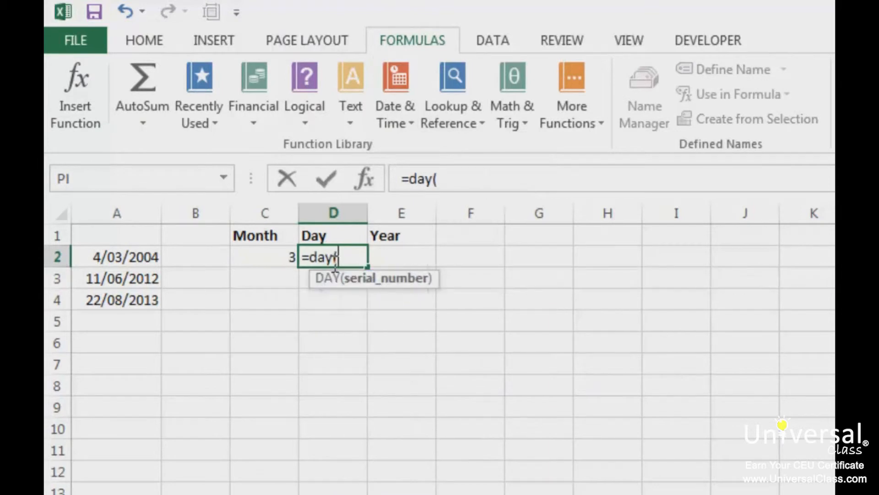
left_click(150, 260)
type(")")
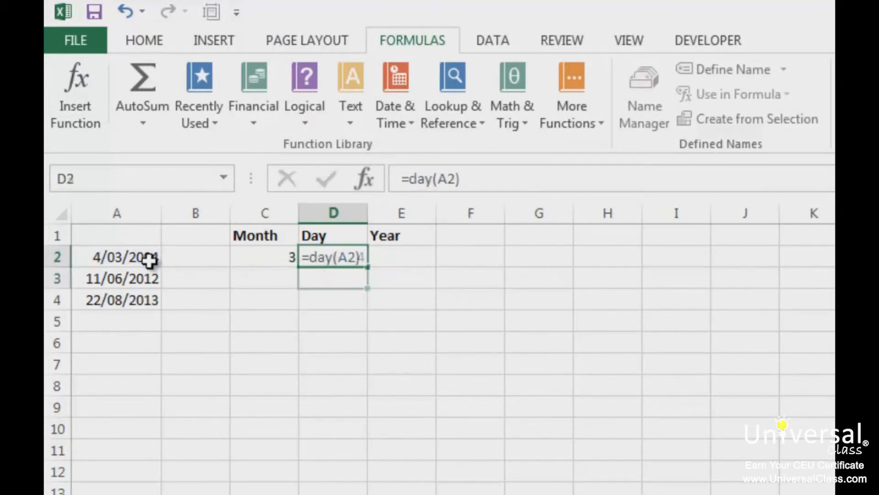
key("Return")
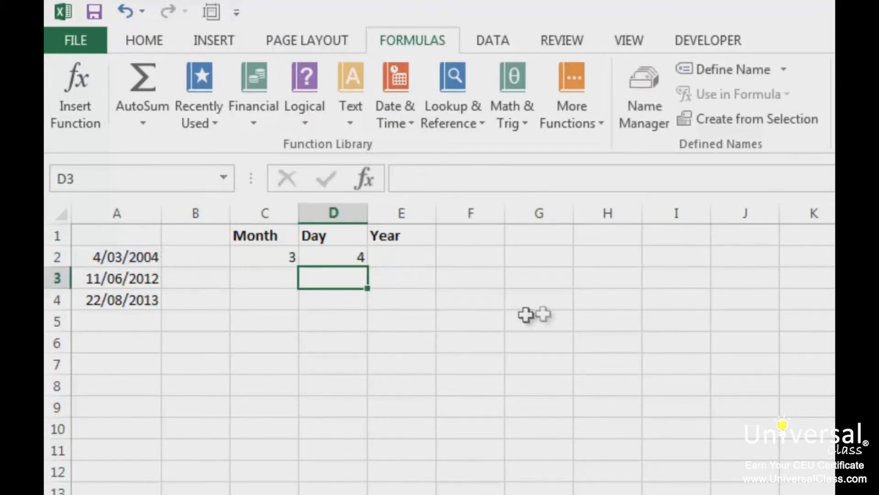
Extract the year of the date in A2 into cell E2 with =YEAR(A2).
left_click(399, 252)
type("=year(")
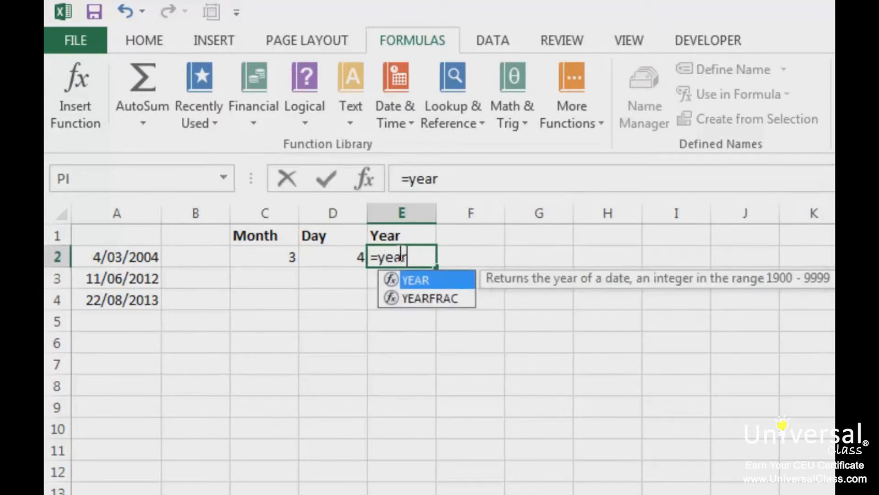
left_click(115, 272)
left_click(119, 257)
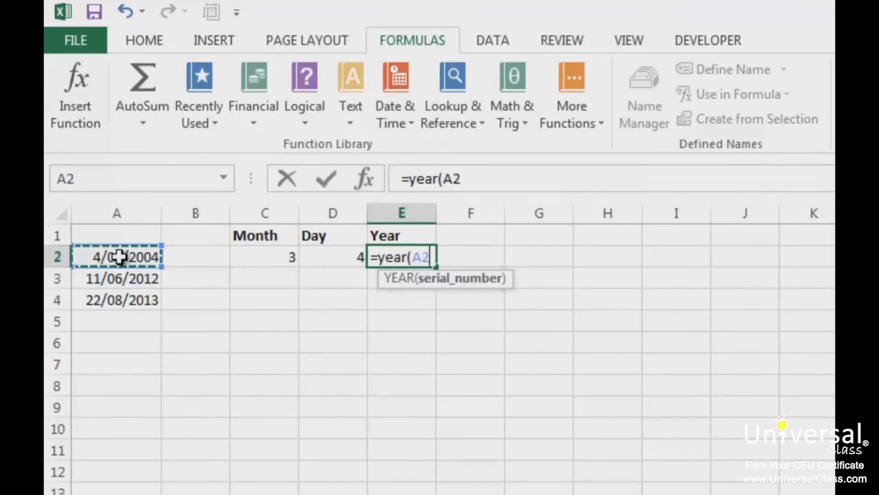
type(")")
key("Return")
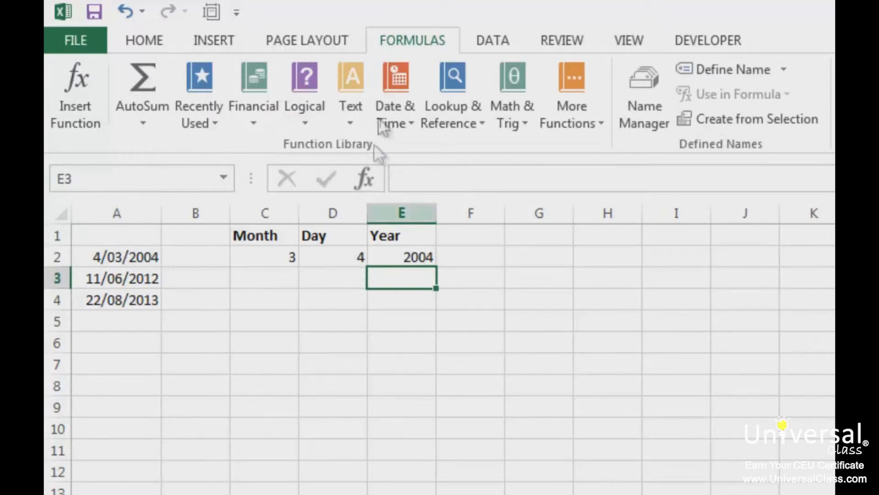
left_click(396, 120)
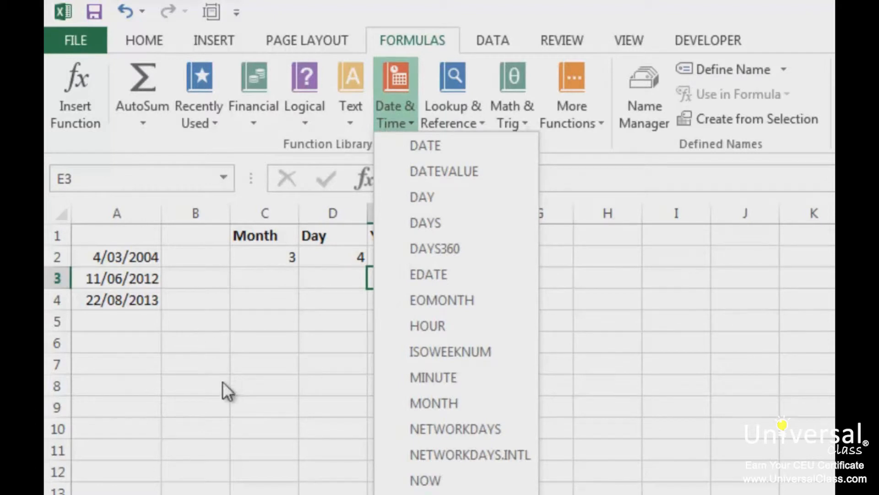
left_click(222, 405)
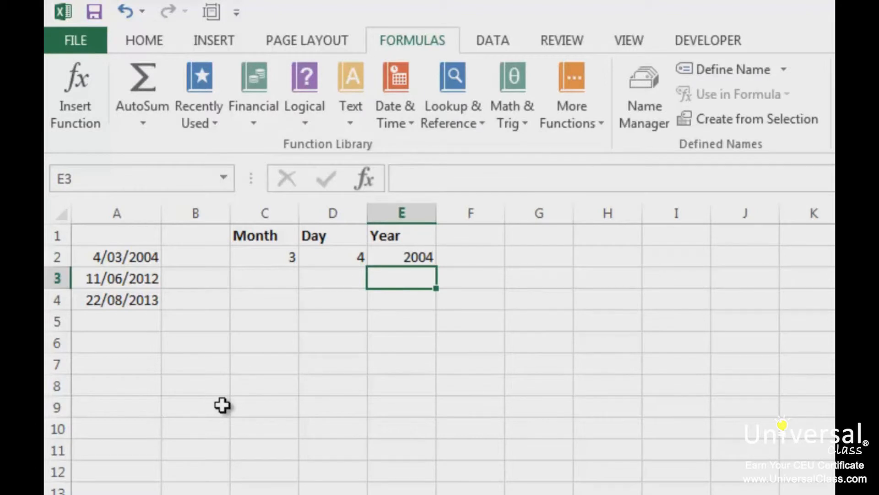
Rebuild the date in cell G2 from the extracted year, month and day with =DATE(E2,C2,D2).
left_click(537, 257)
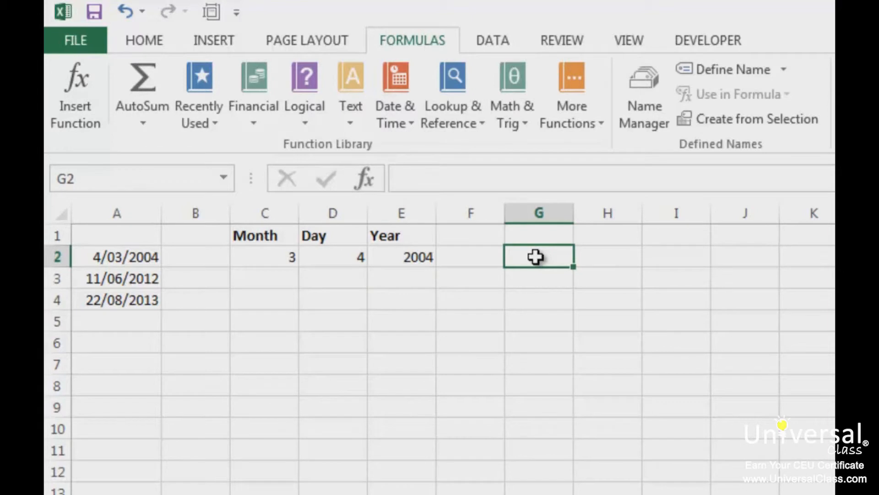
type("=Date(")
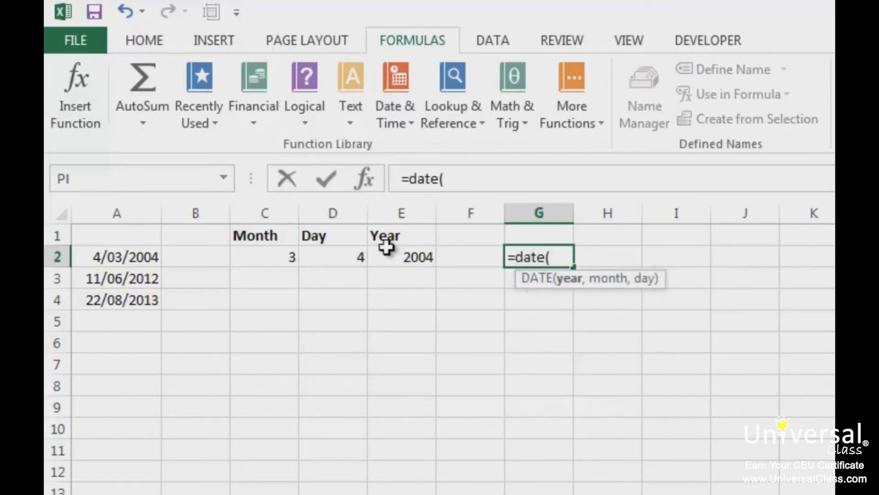
left_click(414, 261)
type(",")
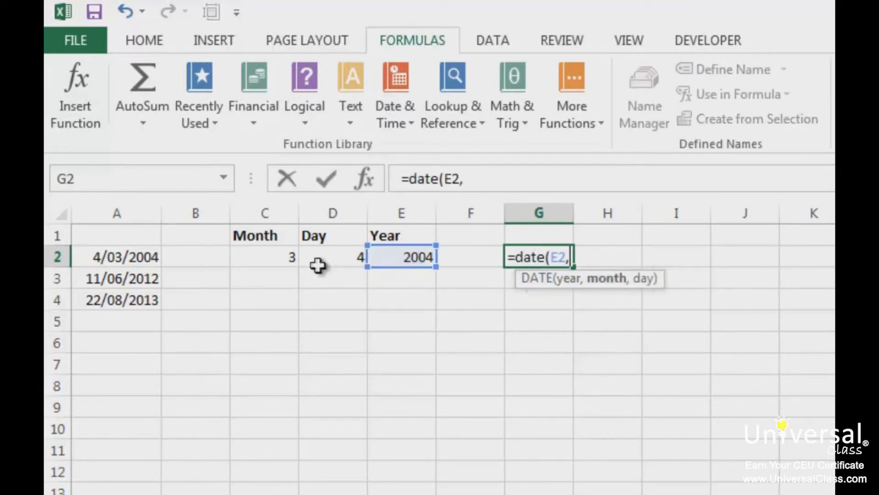
left_click(268, 258)
type(",")
left_click(331, 255)
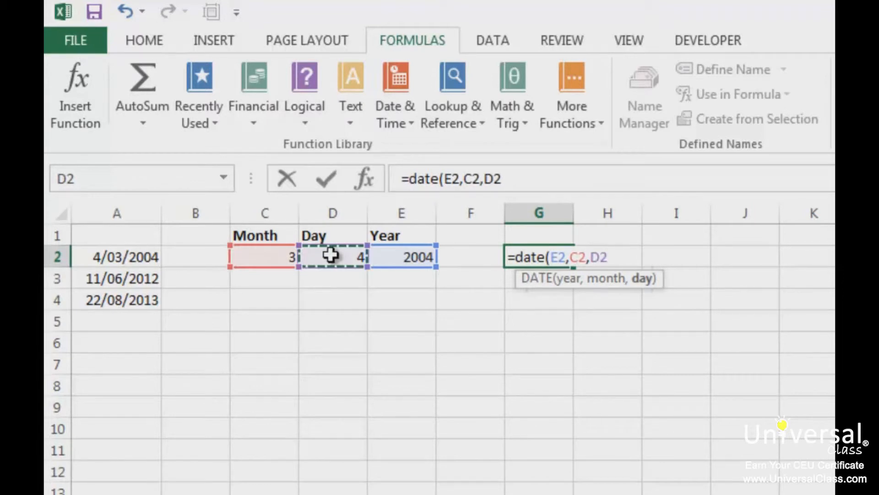
key("Return")
key("Up")
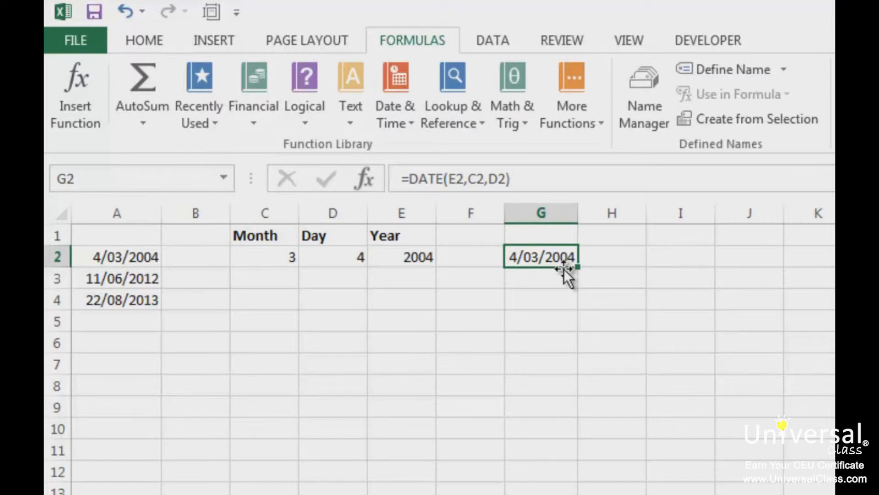
Enter the numbers 25.3564, 12.228, 888.125 and 43.21 down cells A9 to A12.
left_click(147, 409)
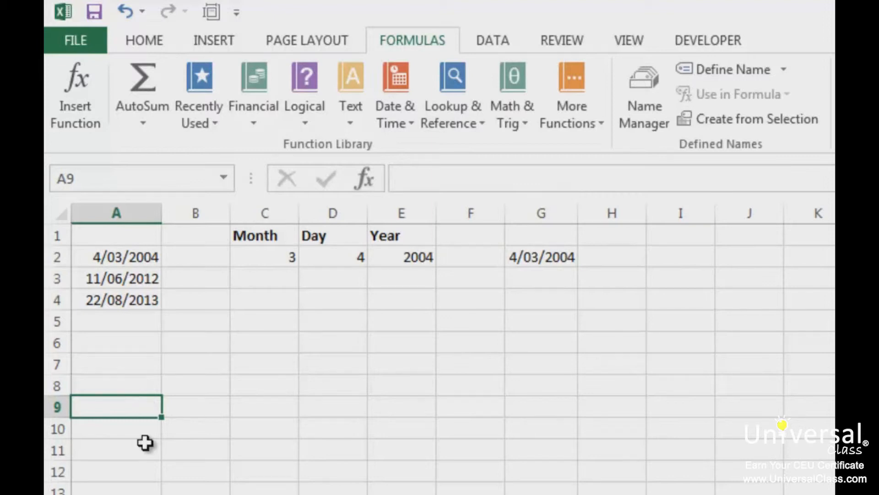
type("25.3564")
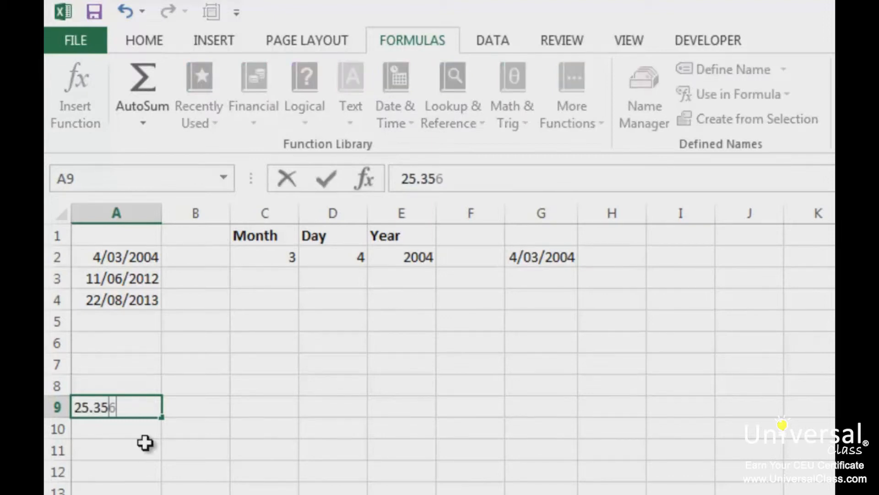
key("Return")
type("12.228")
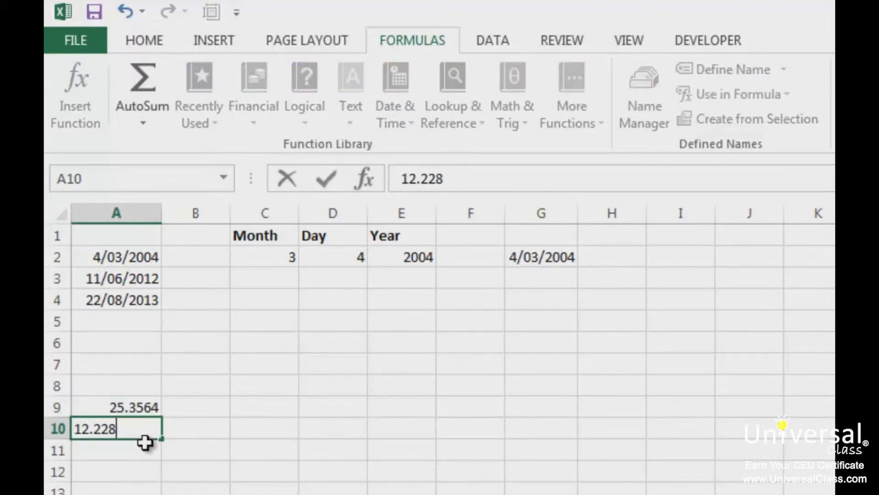
key("Return")
type("888.125")
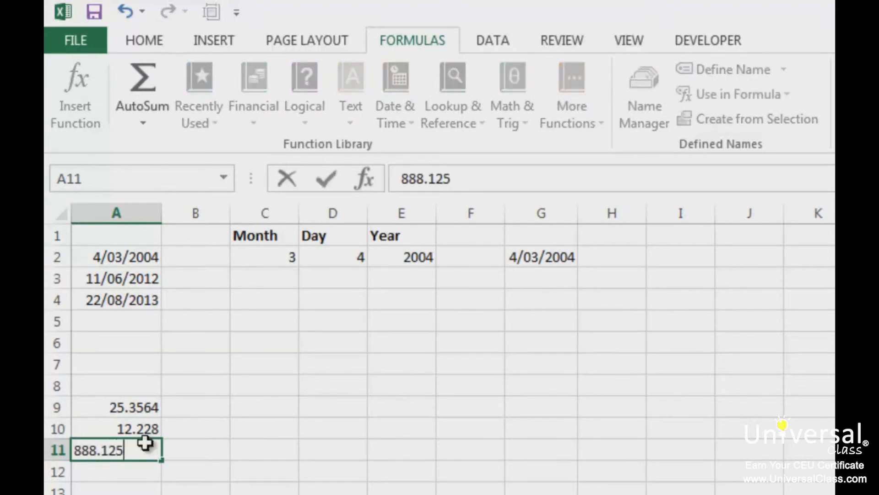
key("Return")
type("43.21")
key("Return")
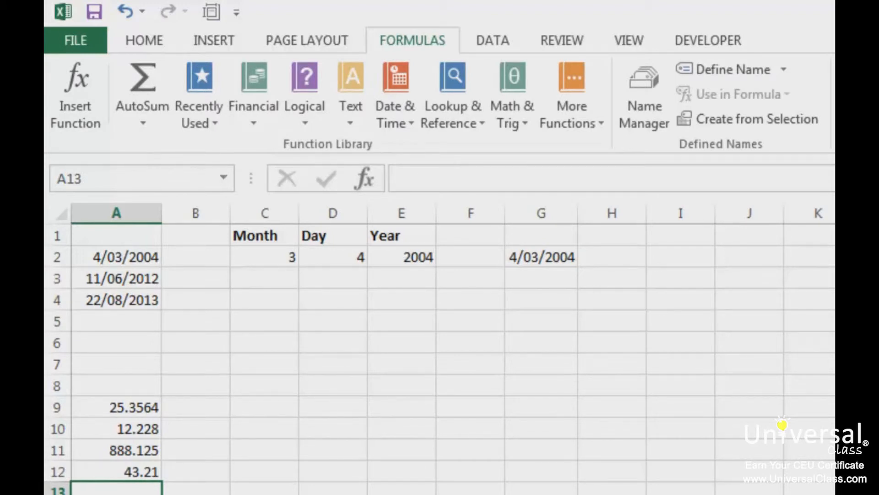
Reduce the displayed decimals of cell A9 to two places and restore them to four.
left_click(123, 406)
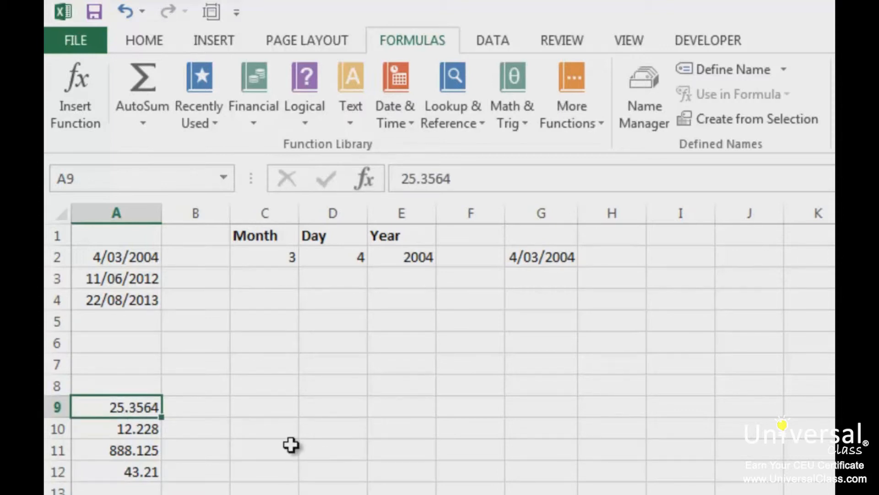
left_click(145, 41)
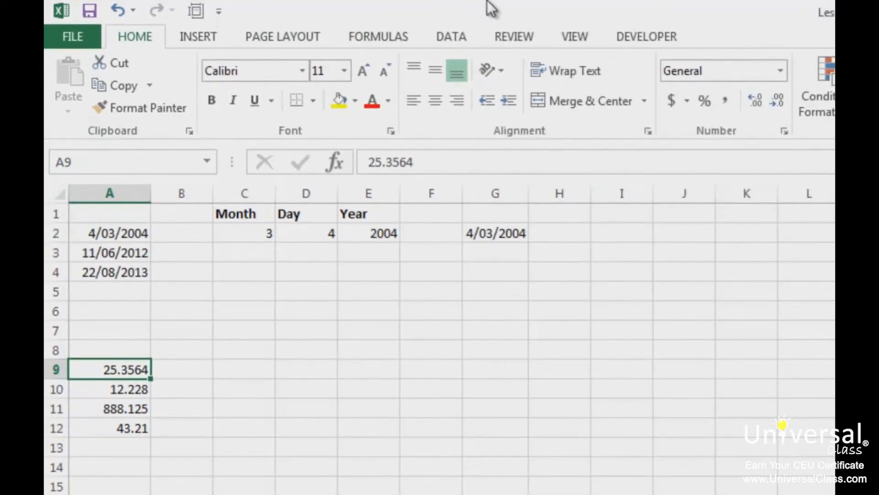
left_click(778, 100)
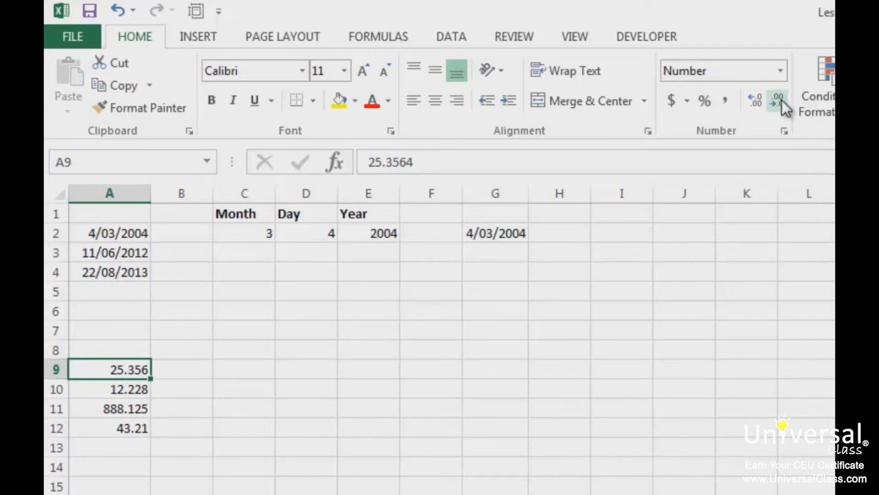
left_click(780, 100)
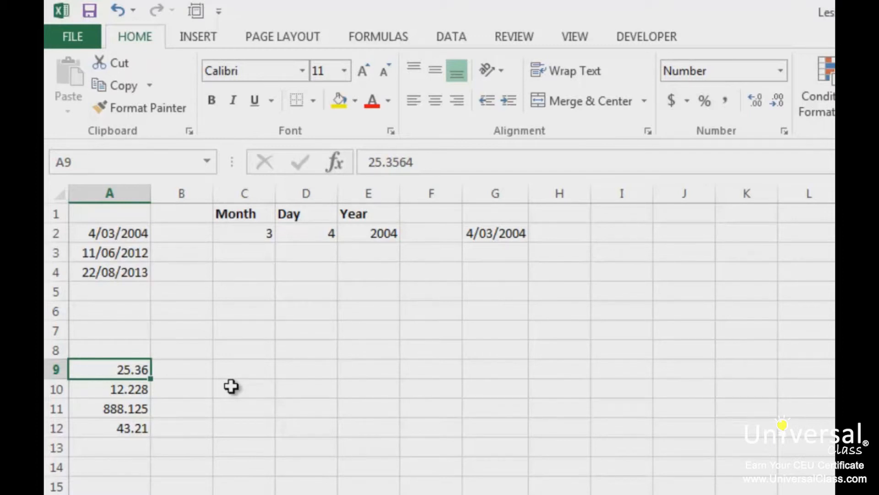
left_click(757, 100)
left_click(756, 100)
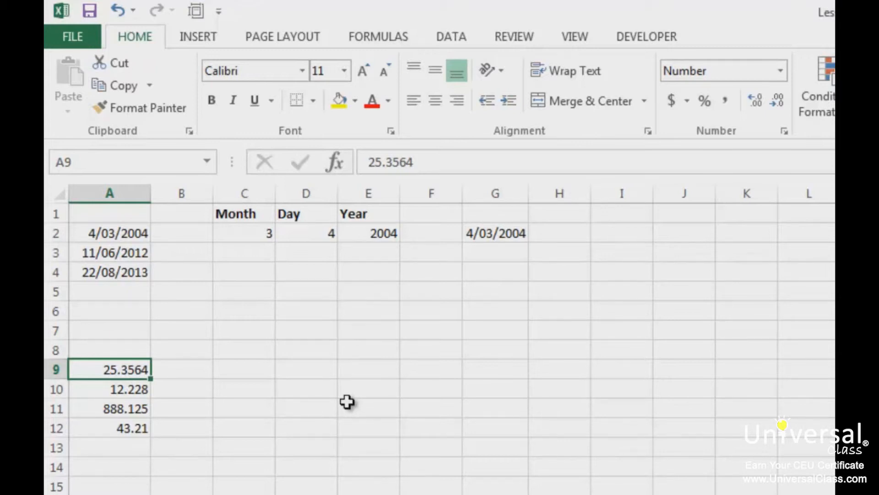
Add the heading Rounded in cell B8 and make it bold.
left_click(207, 350)
type("R")
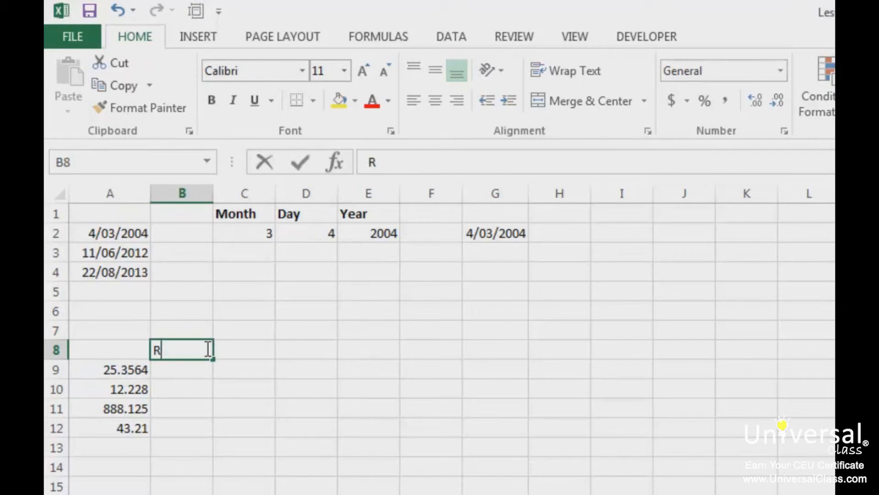
type("ounded")
key("Return")
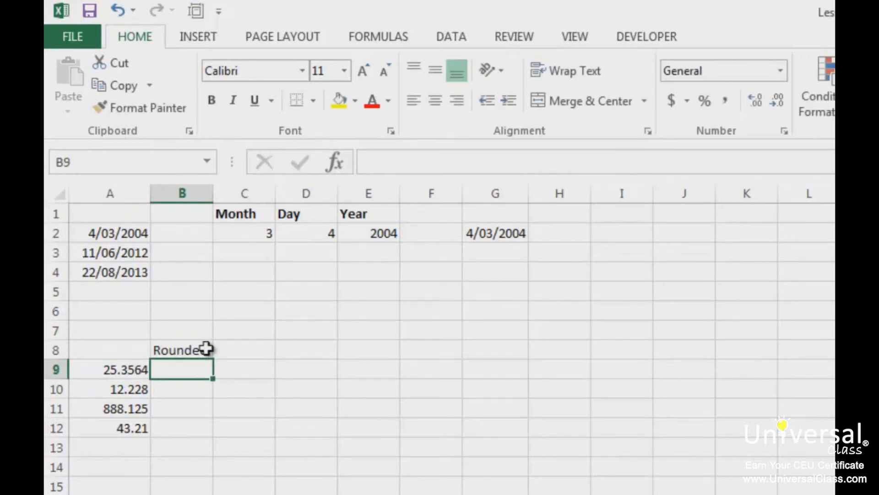
left_click(182, 353)
key("ctrl+b")
Round the number in A9 to two decimal places in cell B9 with =ROUND(A9,2).
left_click(184, 369)
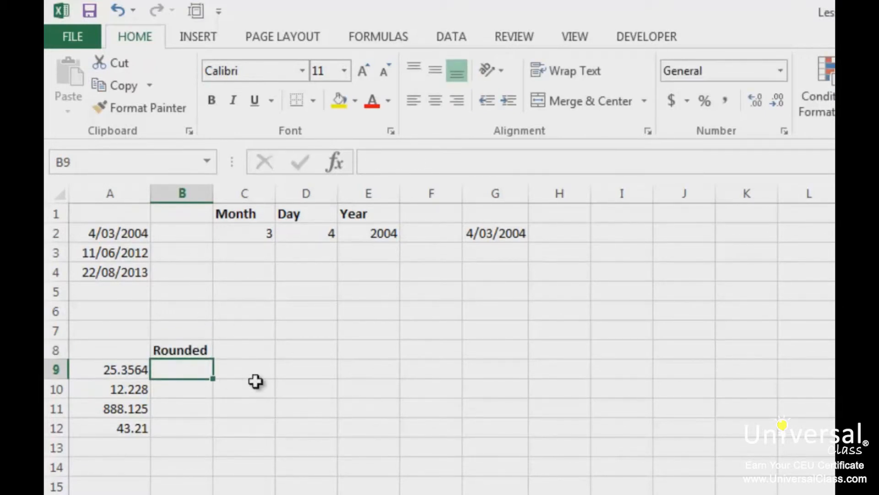
type("=round")
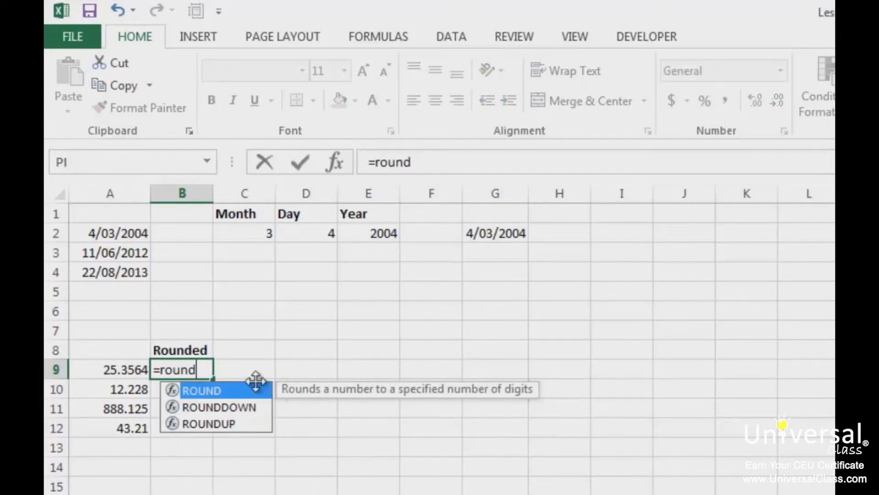
type("(")
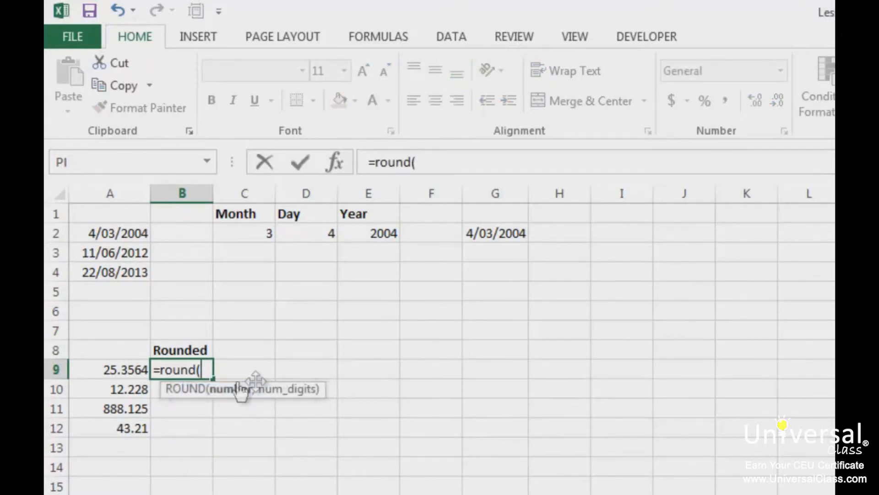
left_click(122, 369)
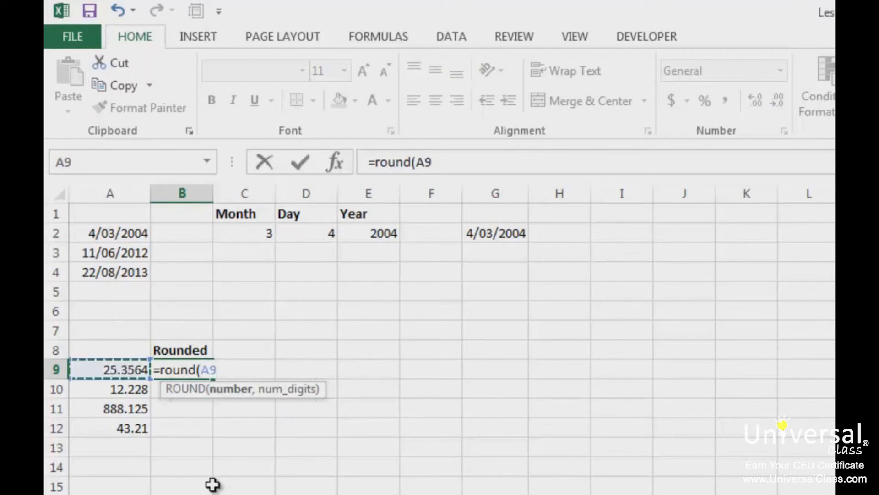
type(",")
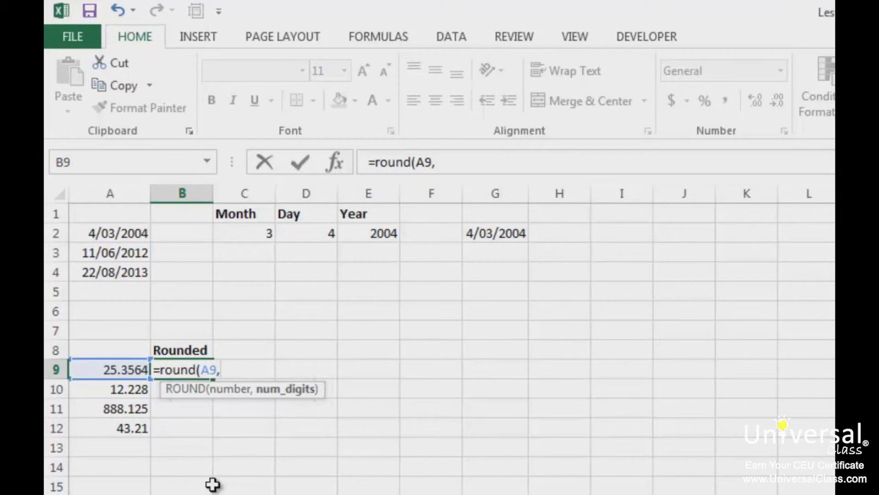
type("2_")
key("Return")
key("Return")
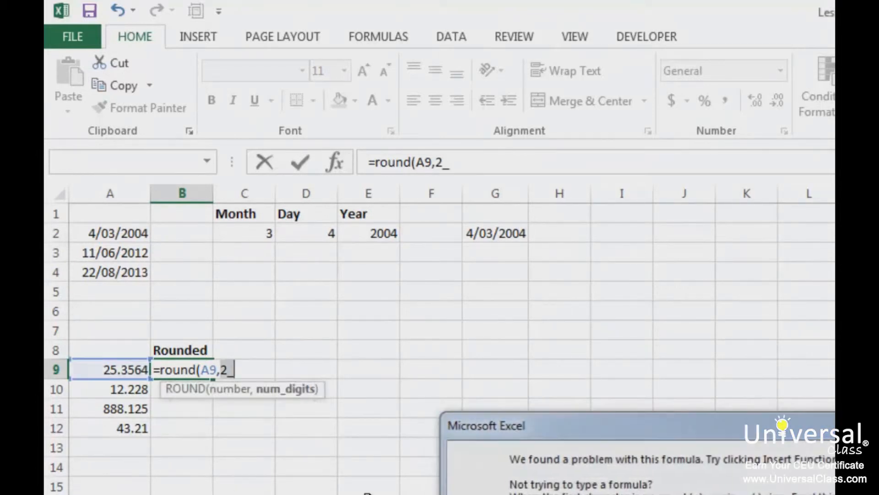
key("BackSpace")
type(")")
key("Return")
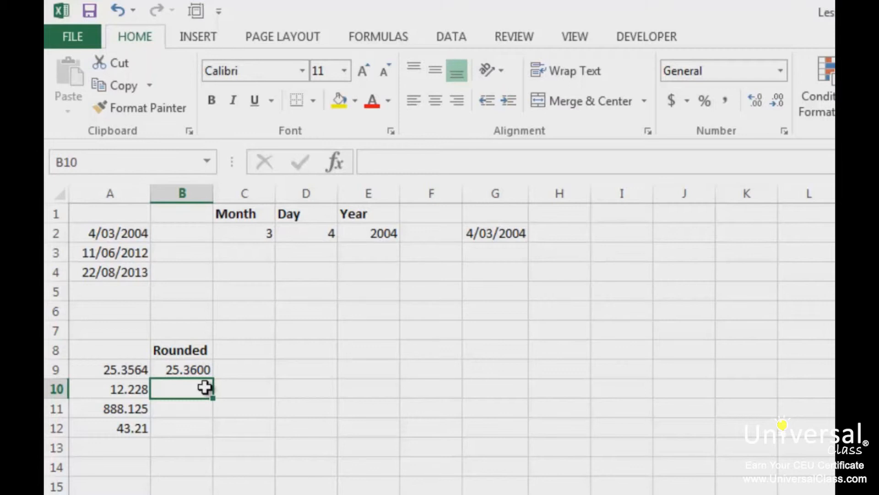
Find the ROUND, ROUNDDOWN and ROUNDUP functions among the Math & Trig functions without inserting one.
left_click(366, 45)
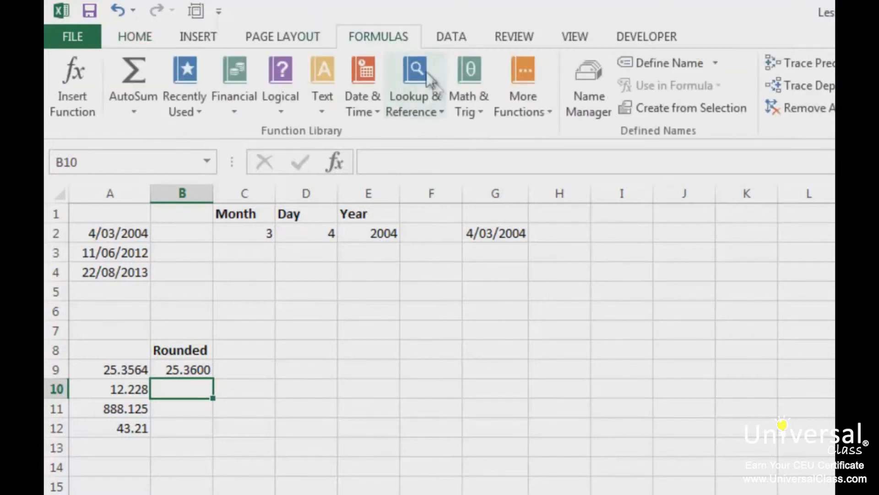
left_click(472, 108)
left_click_drag(591, 225, 592, 494)
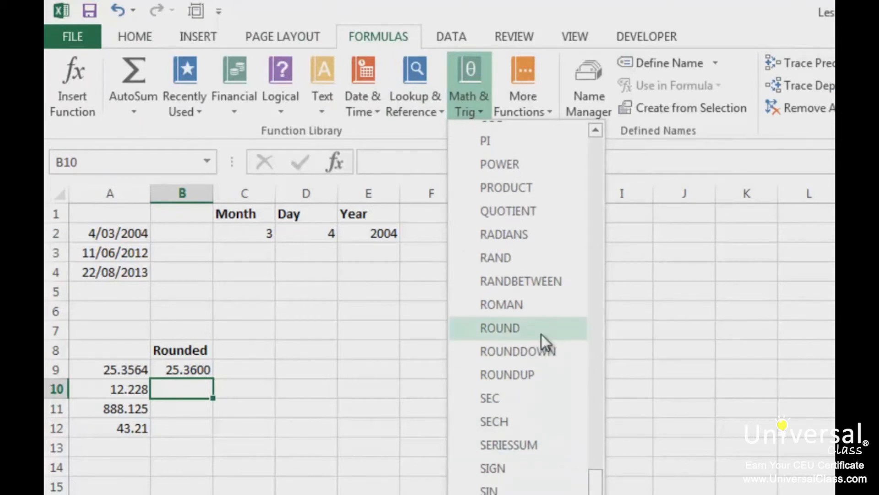
left_click(238, 403)
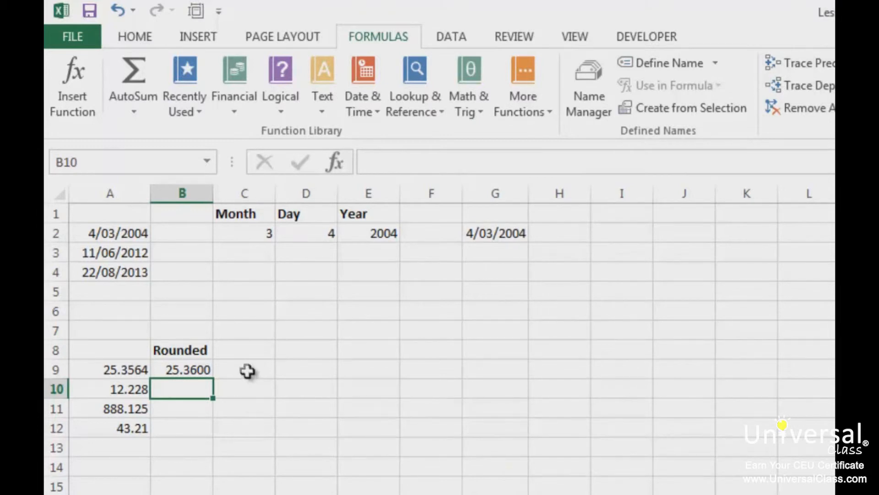
Add the bold heading Rounded Down in cell C8 and widen column C to fit it.
left_click(245, 353)
type("Rou")
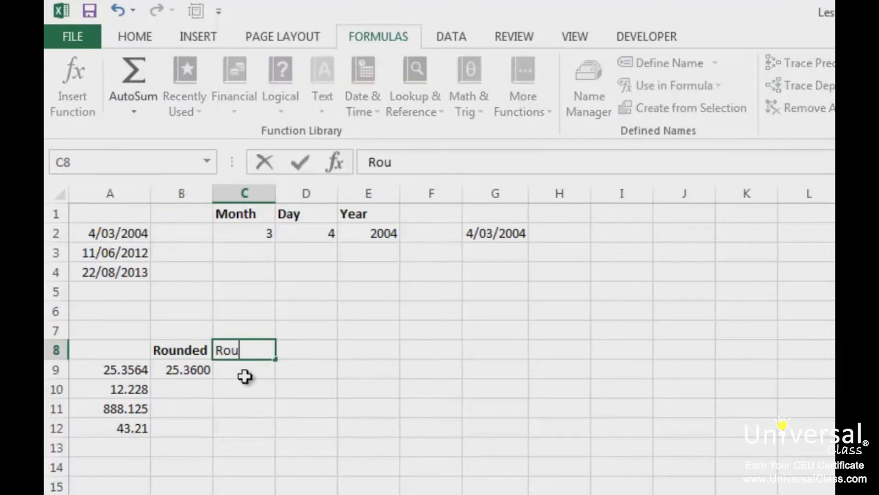
type("nded Down")
key("Return")
key("Up")
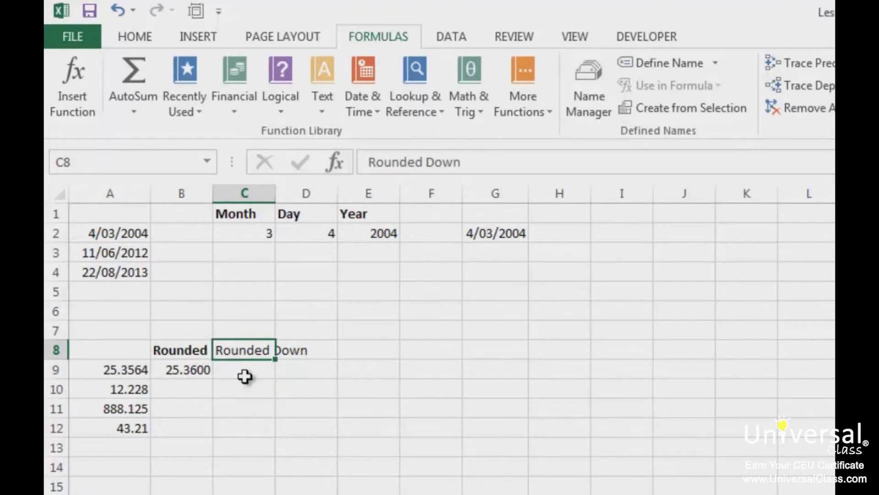
left_click_drag(281, 205, 336, 204)
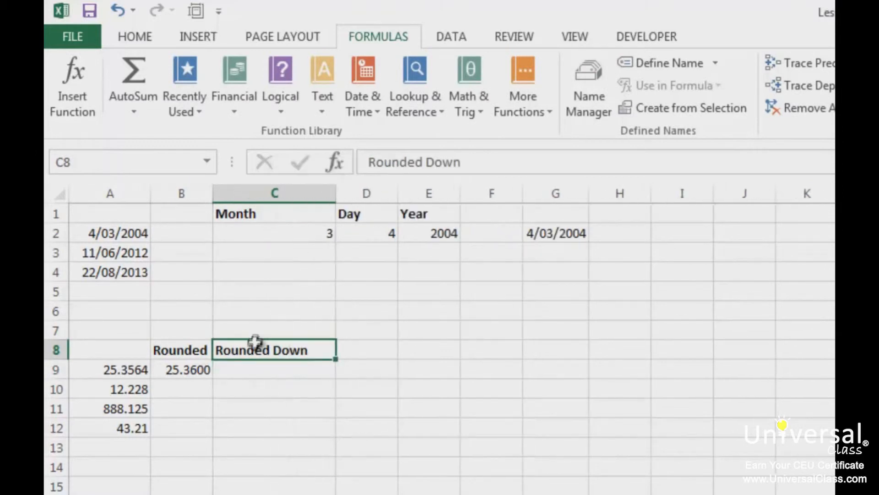
Round the number in A9 down to two decimal places in cell C9 with =ROUNDDOWN(A9,2).
left_click(252, 373)
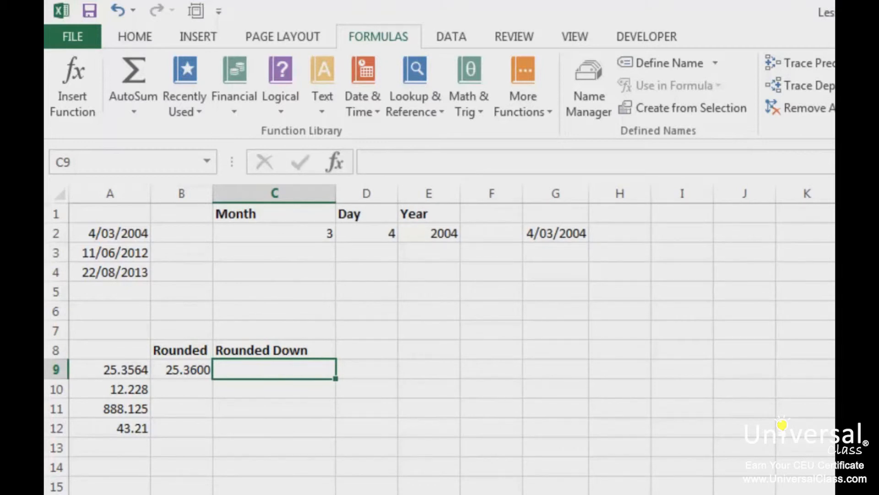
type("=round")
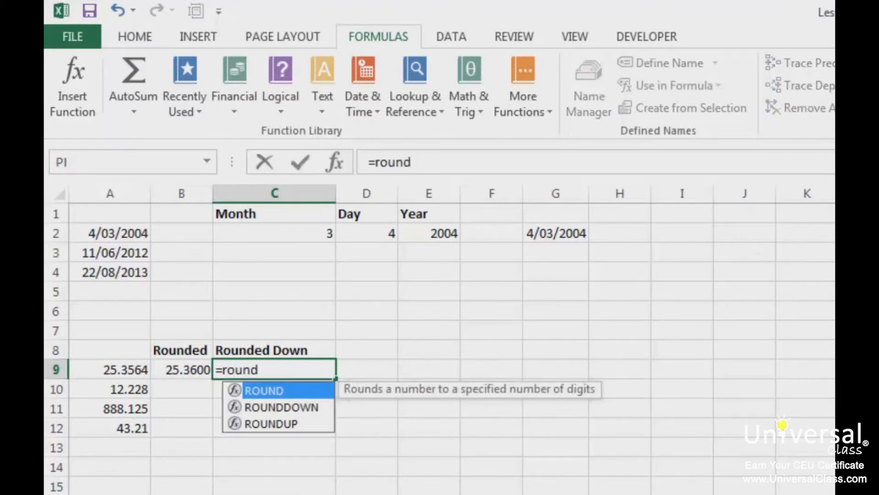
key("Down")
key("Tab")
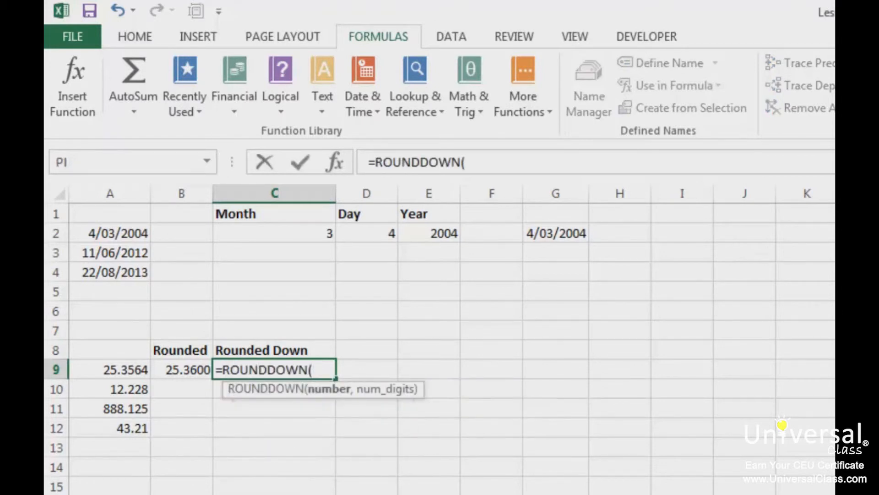
left_click(108, 370)
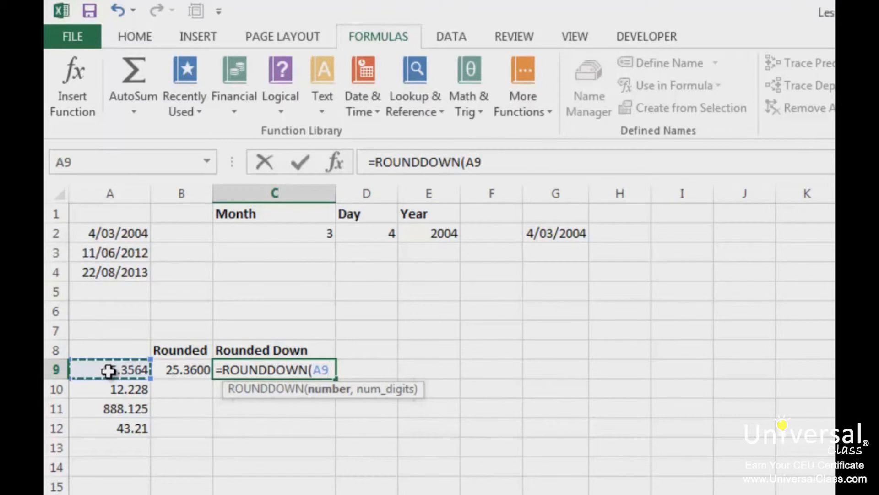
type(",2)")
key("Return")
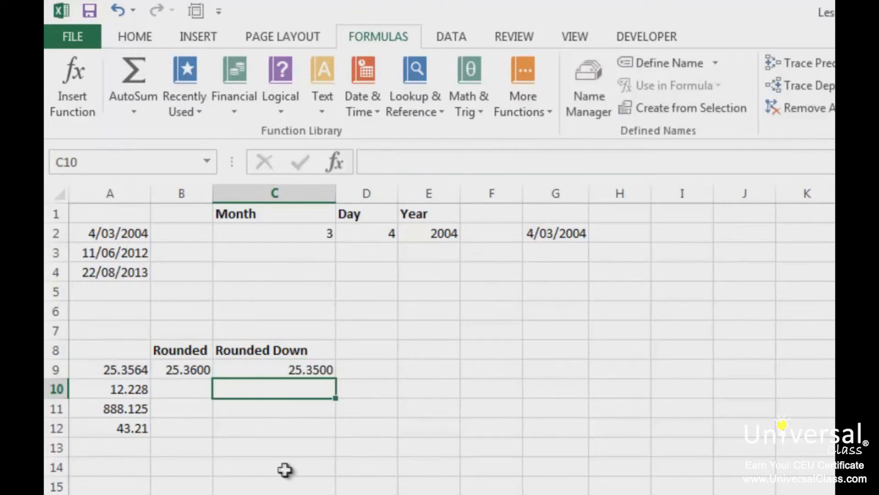
Add the heading Rounded Up in cell D8 and widen column D to fit it.
left_click(386, 350)
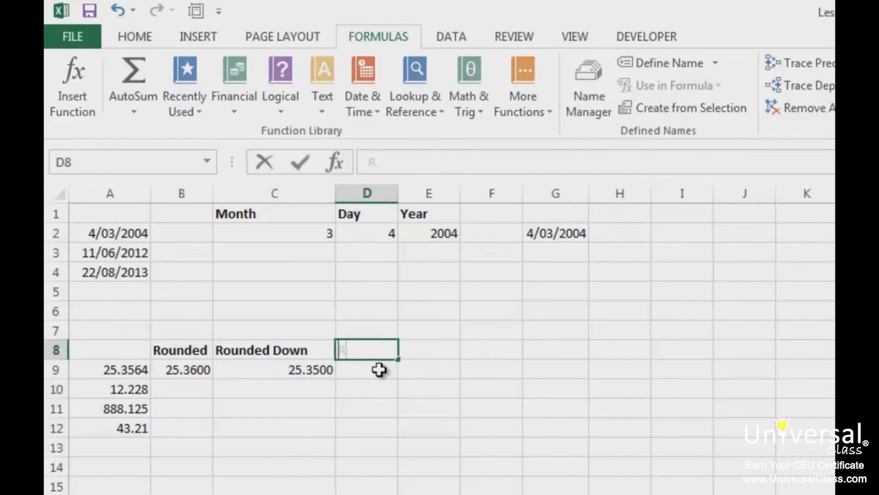
type("Runded U")
key("Escape")
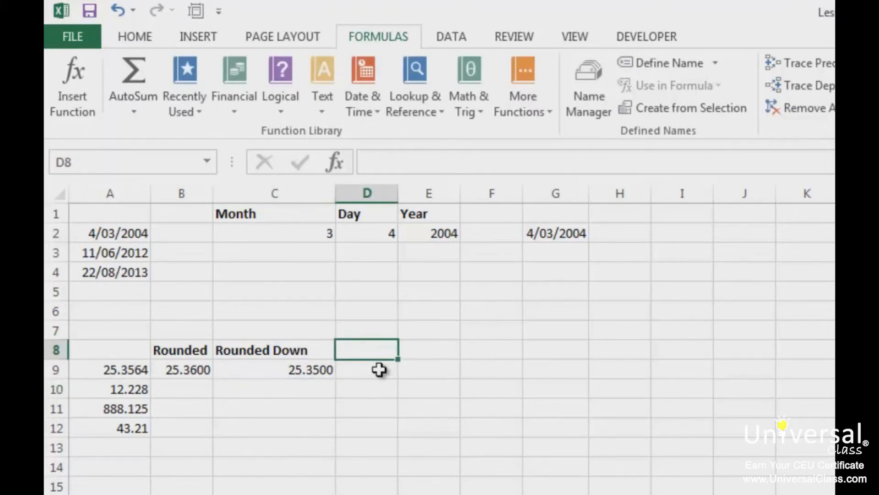
type("Rounded Up")
key("Return")
key("Up")
left_click_drag(398, 193, 436, 204)
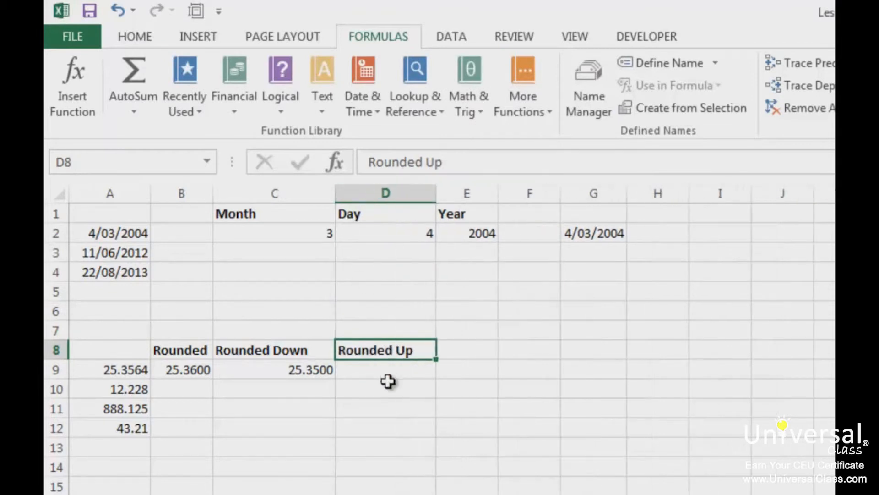
Round the number in A9 up to two decimal places in cell D9 with =ROUNDUP(A9,2).
left_click(388, 381)
left_click(387, 369)
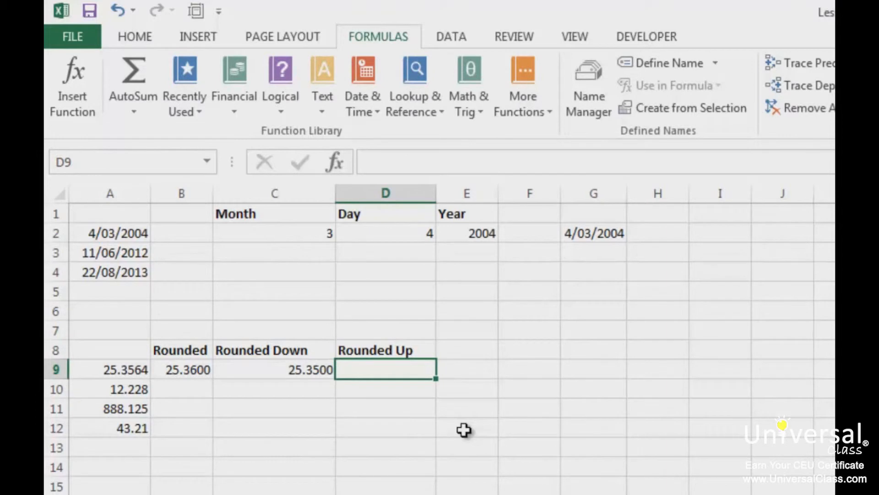
type("=roundup(")
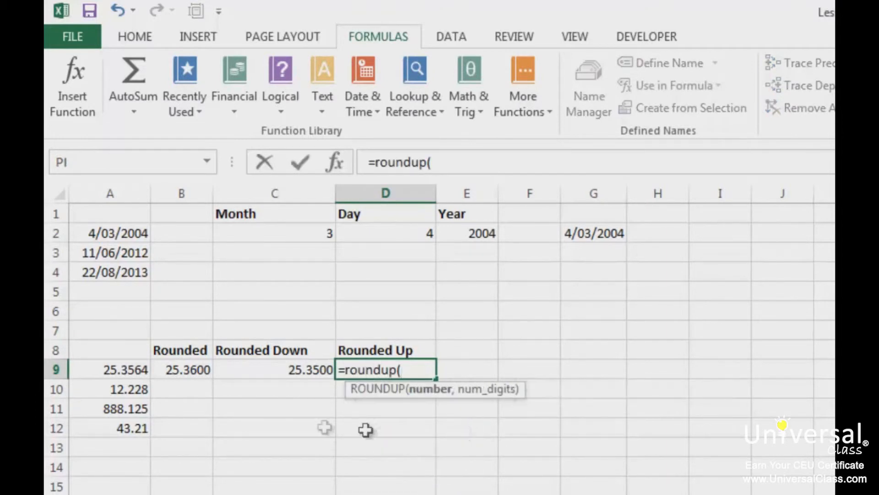
left_click(135, 368)
type(",2)")
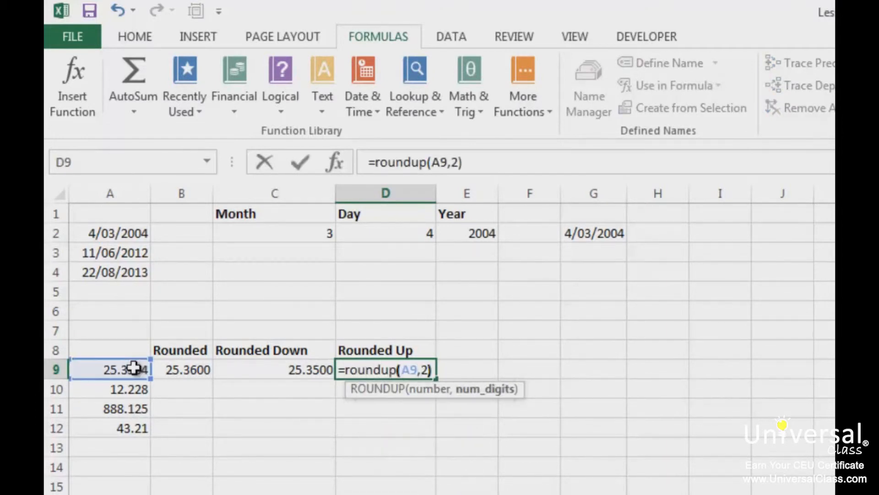
key("Return")
key("Up")
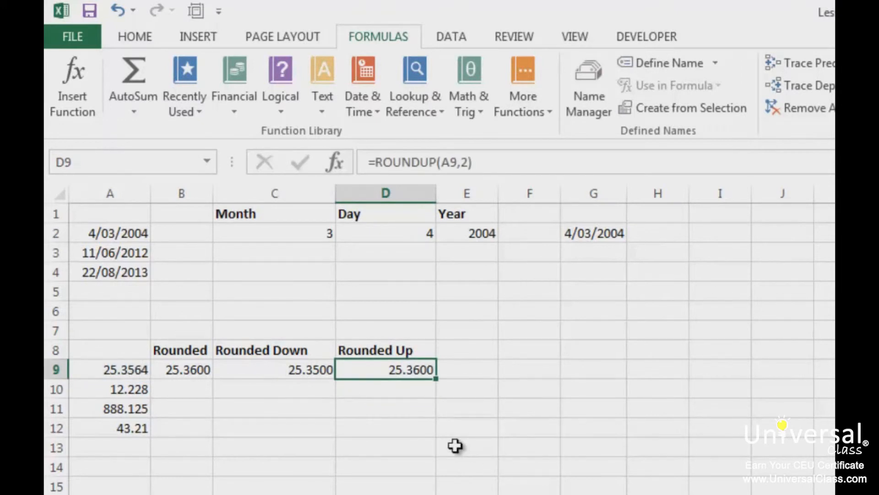
Look up the rounding functions among the Math & Trig functions without inserting one.
left_click(477, 115)
left_click_drag(596, 196, 595, 494)
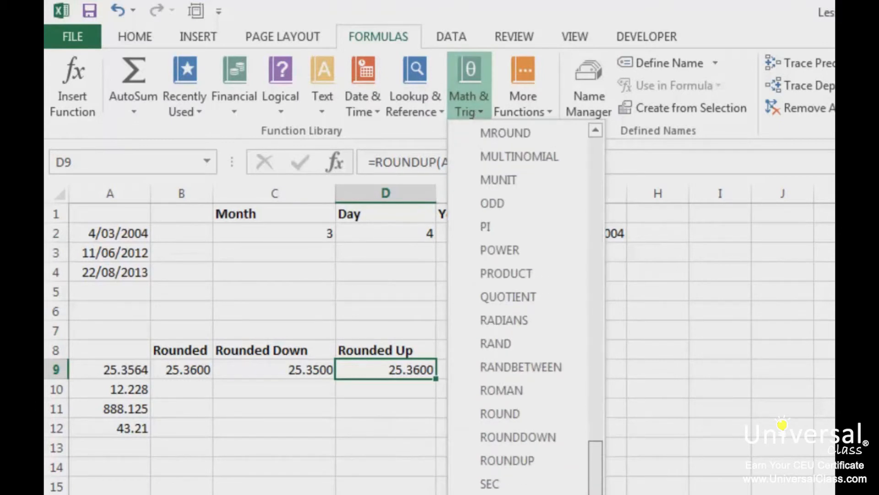
left_click(661, 483)
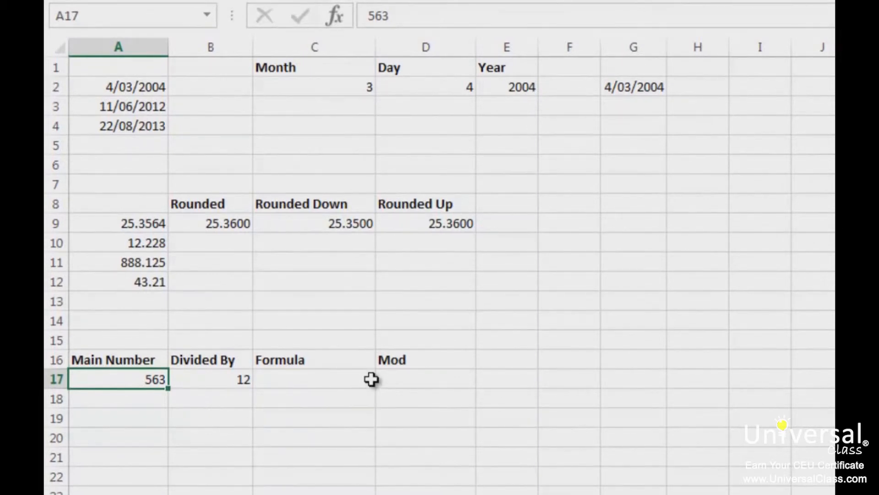
Divide the main number by its divisor in cell C17 with =A17/B17.
left_click(298, 379)
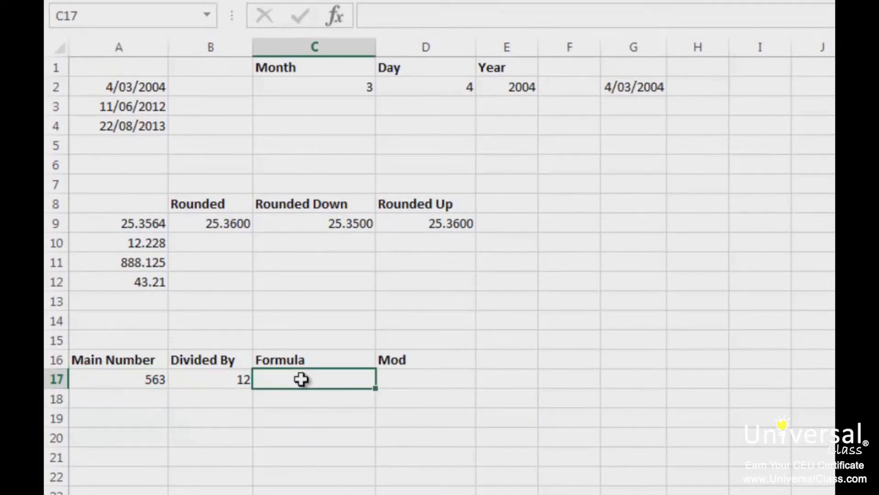
type("=")
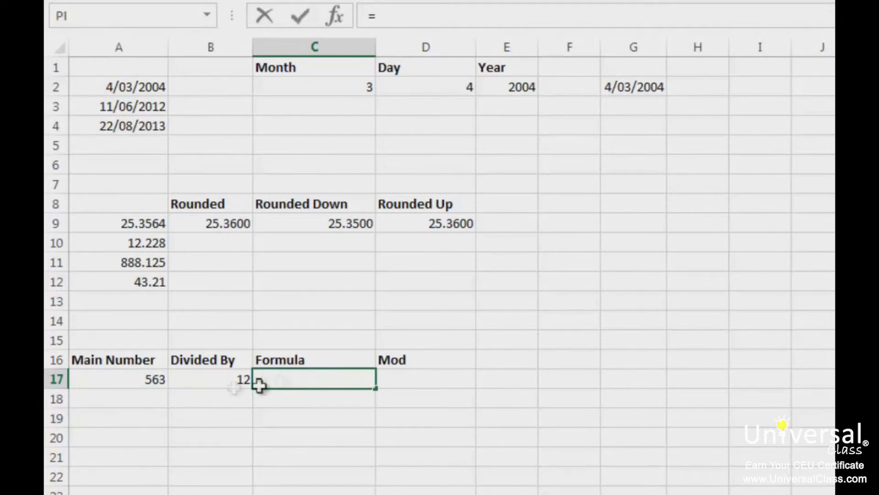
left_click(148, 380)
type("/")
left_click(232, 379)
key("Return")
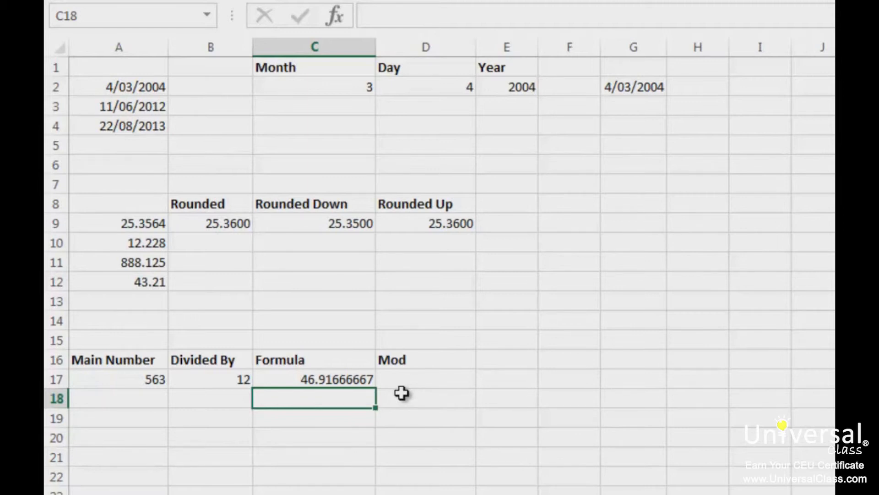
Replace the heading in D16 with Int and enter the heading Mod in E16.
left_click(409, 360)
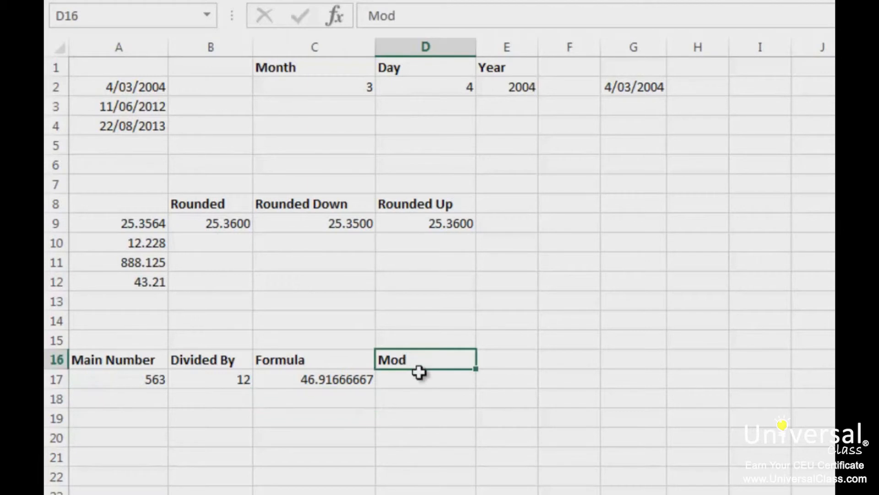
type("Int")
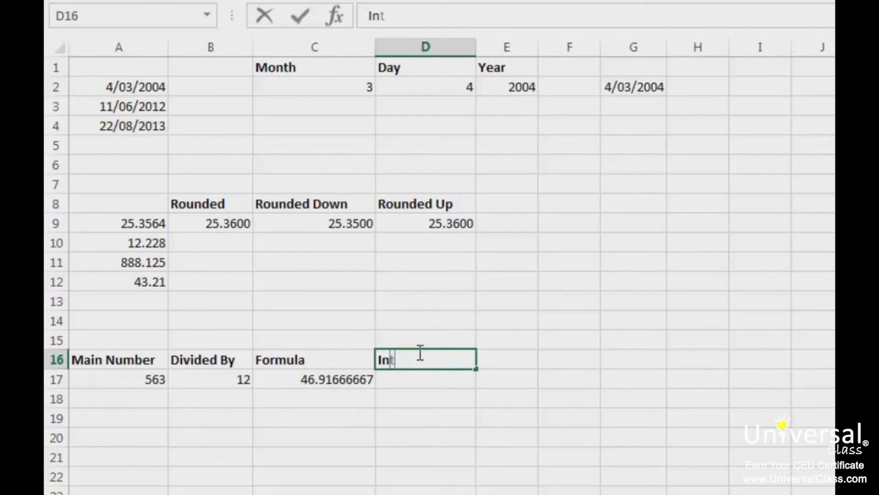
key("Tab")
type("Mod")
left_click(418, 352)
key("Return")
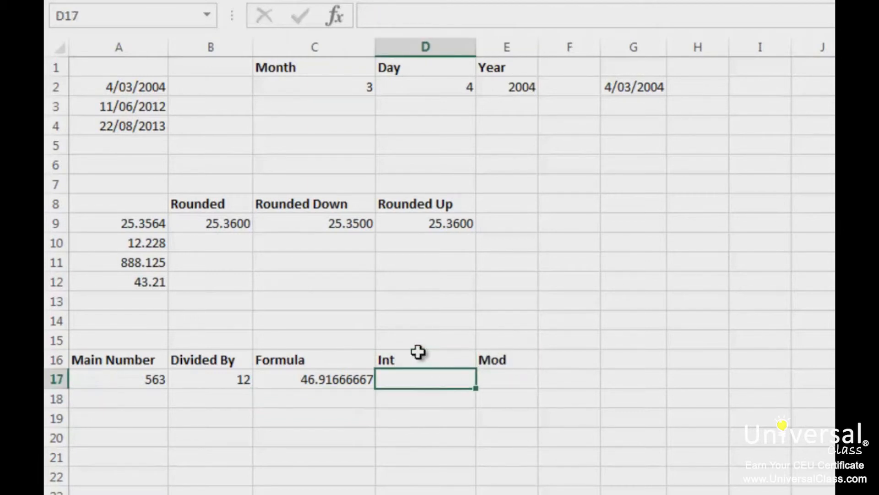
Extract the whole number of the division result in cell D17 with =INT(C17).
type("=int(")
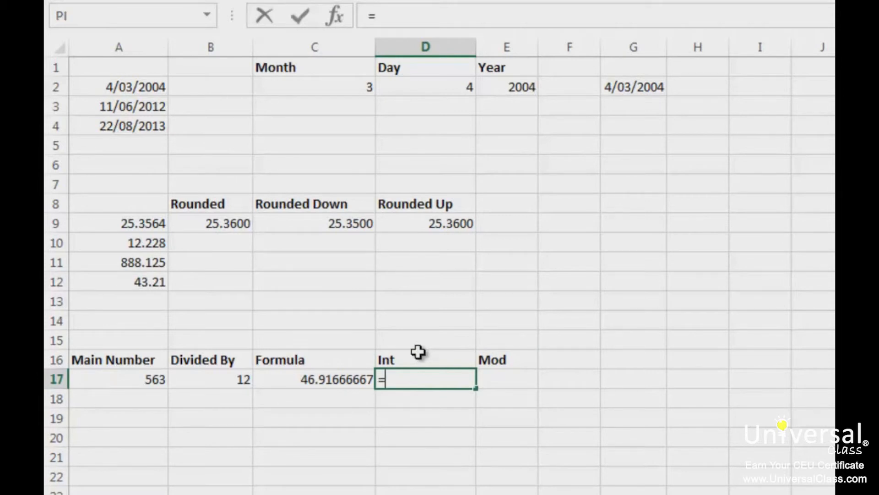
left_click(329, 378)
type(")")
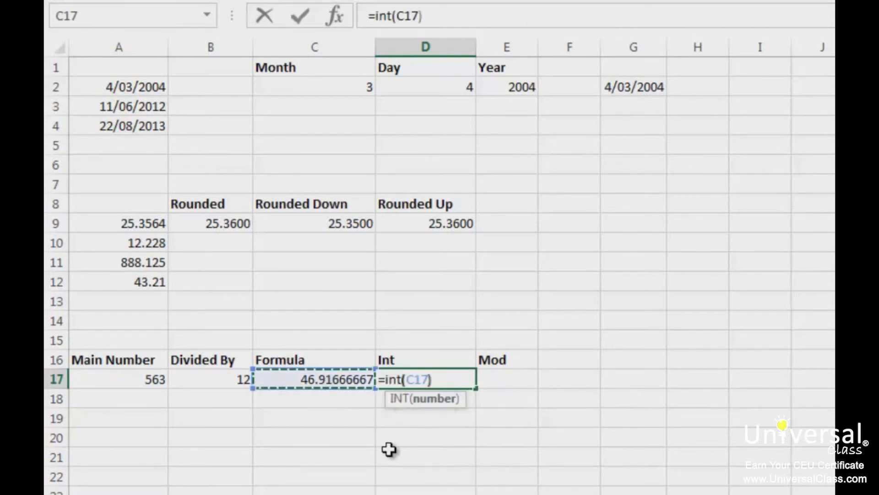
key("Return")
key("Up")
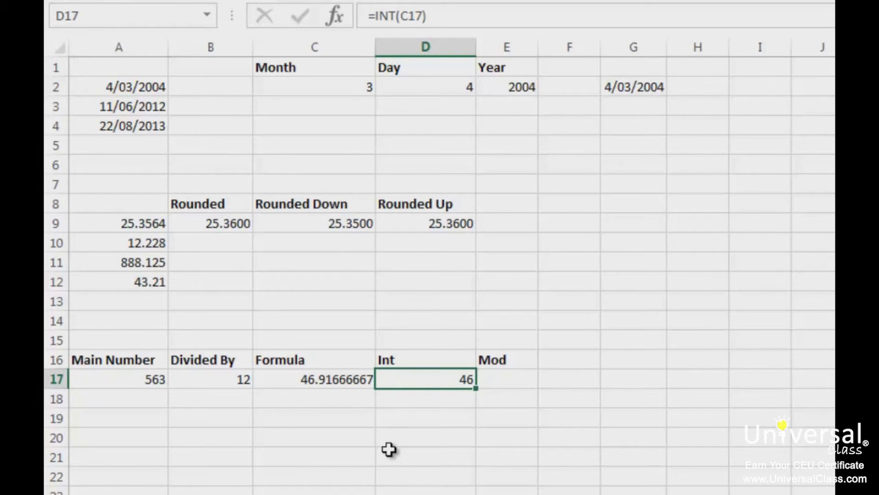
Calculate the remainder of the division in cell E17 with =MOD(A17,B17).
key("Right")
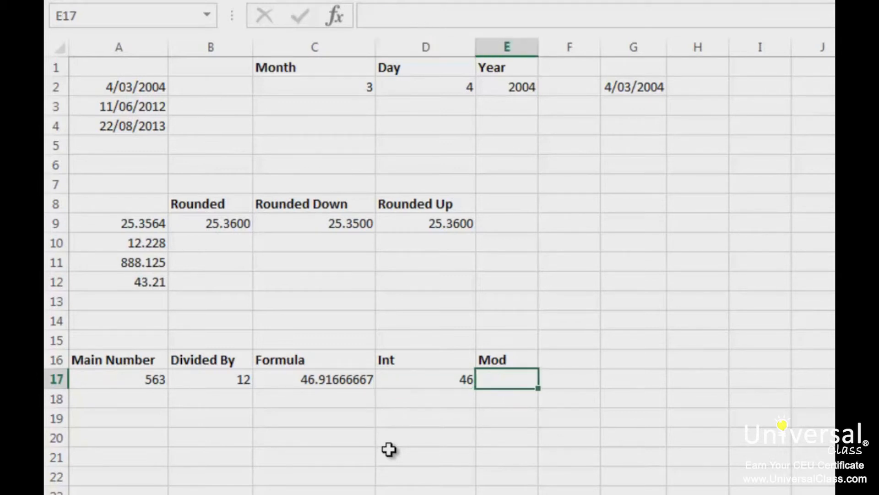
type("=mod(")
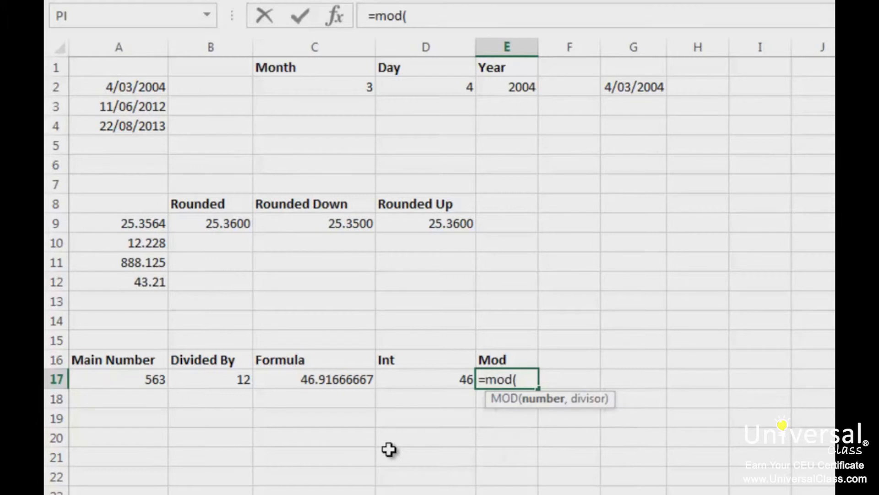
left_click(140, 379)
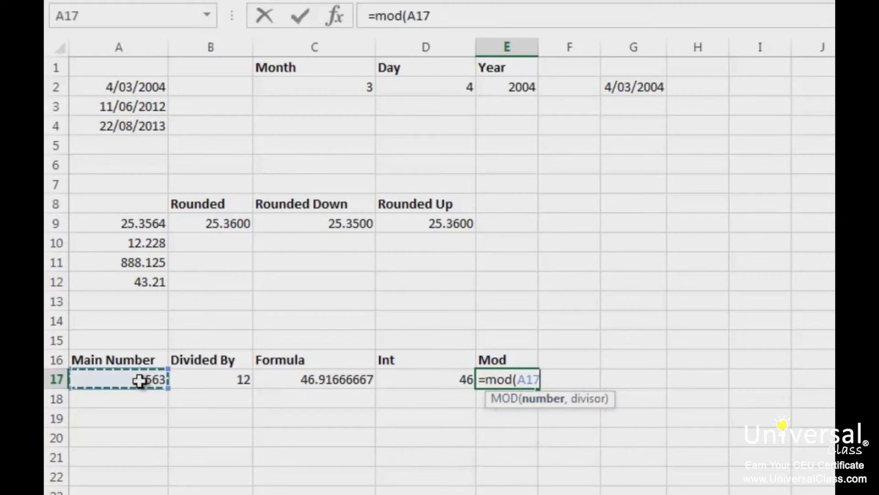
type(",")
left_click(222, 380)
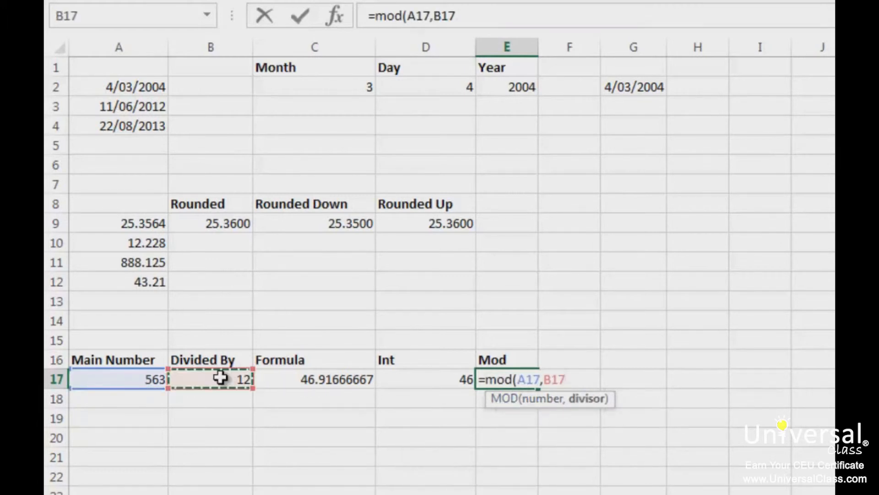
type(")")
key("Return")
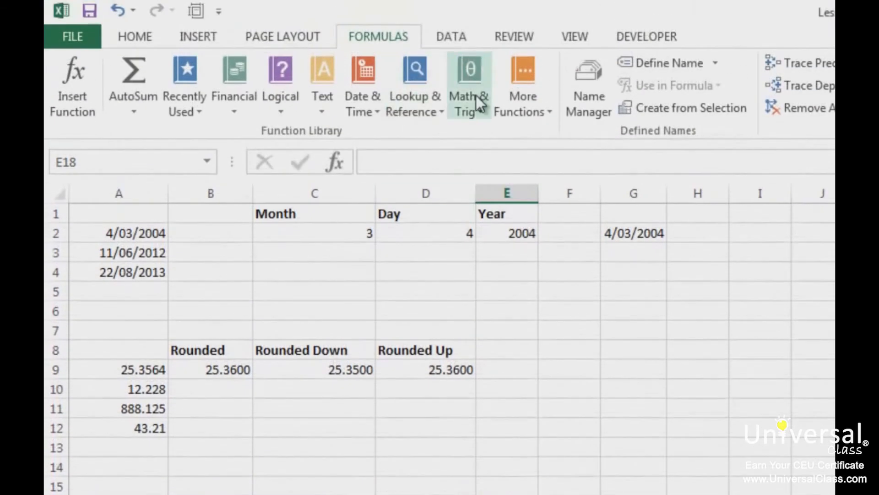
left_click(476, 95)
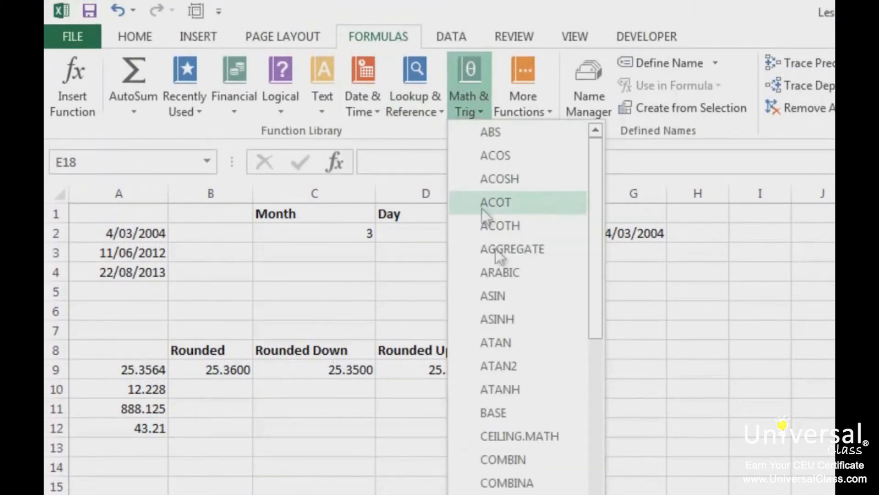
key("Escape")
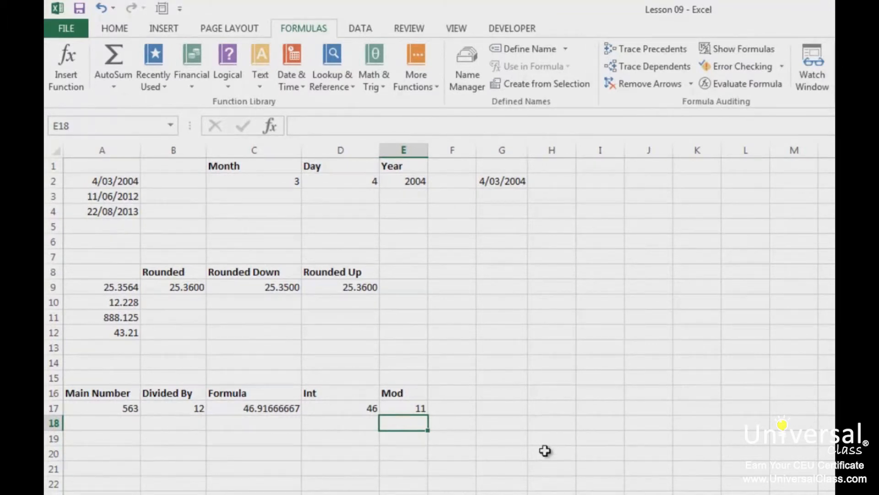
Enter the number 53 in cell A20.
left_click(108, 452)
type("53")
key("Return")
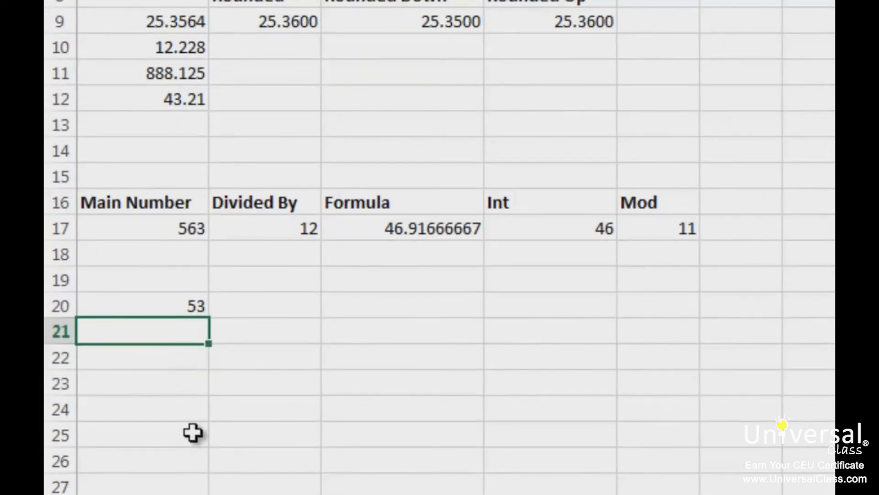
Label the number in A20 as even or odd in cell B20 with =IF(MOD(A20,2)=0,"even","odd").
left_click(277, 304)
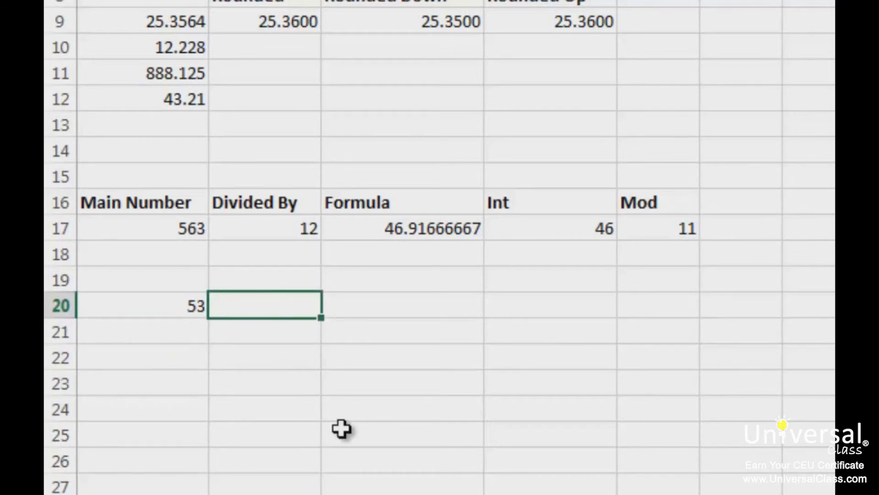
type("=if(")
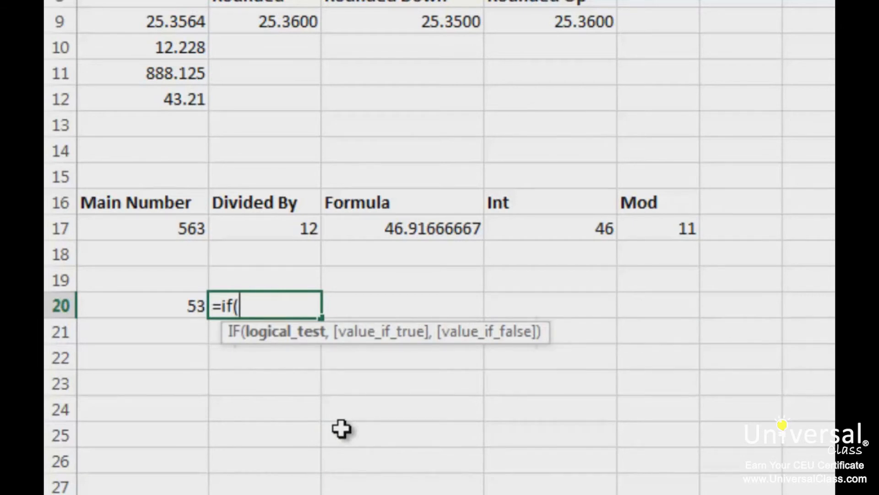
type("mod(")
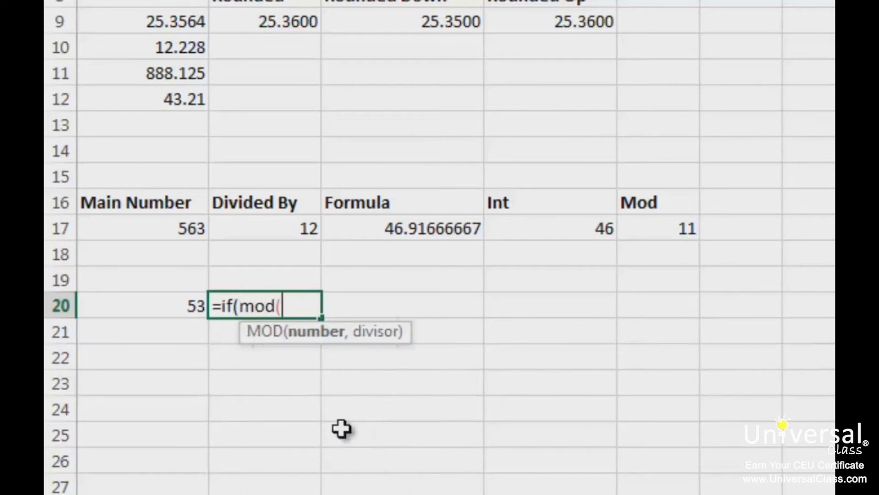
left_click(147, 314)
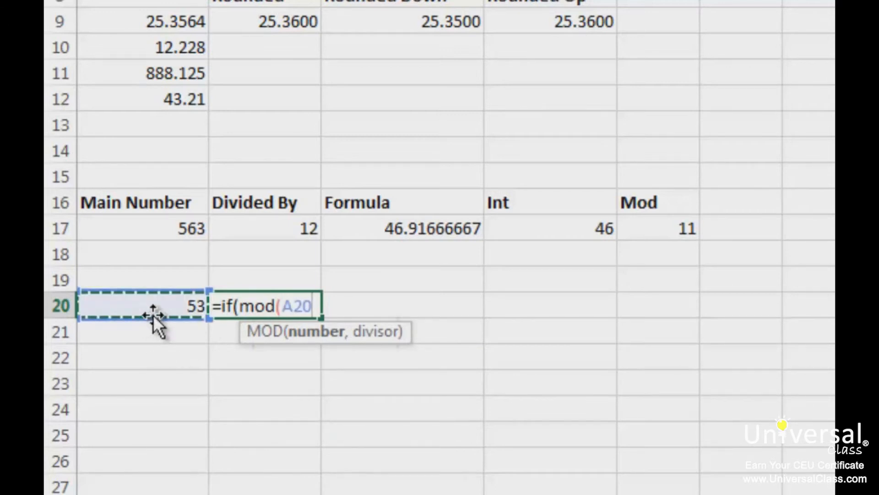
type(",2")
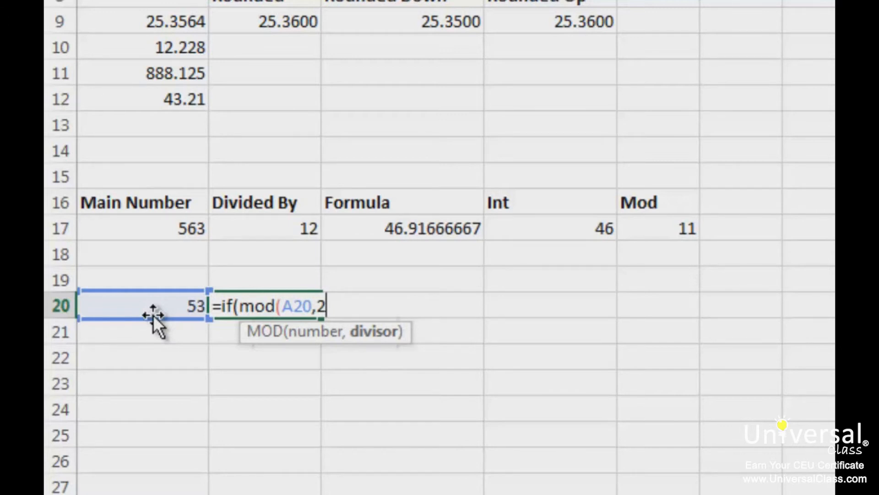
type(")")
key("shift+F3")
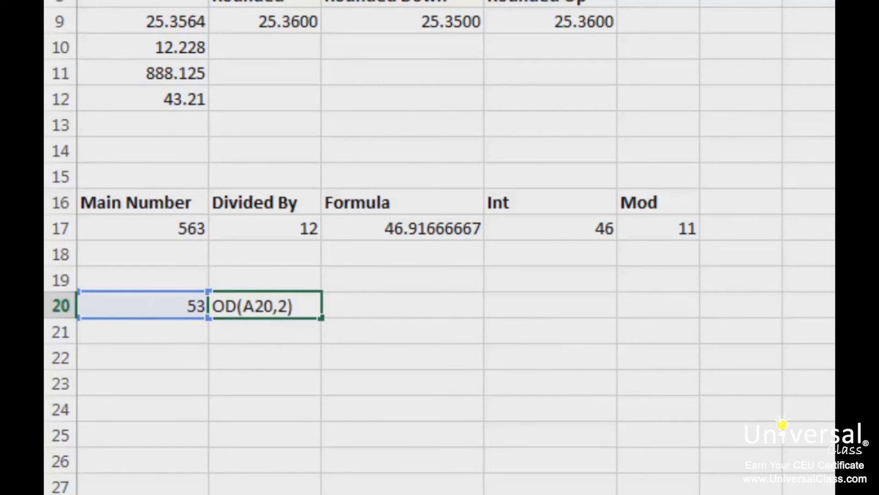
type("=0.\"even\"")
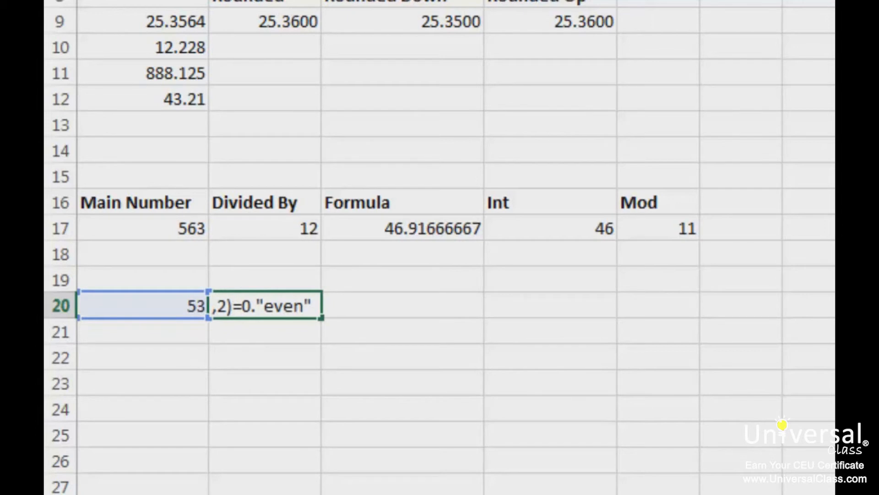
key("BackSpace")
key("BackSpace")
key("BackSpace")
key("BackSpace")
key("BackSpace")
key("BackSpace")
key("BackSpace")
type(",\"even\",\"odd\")")
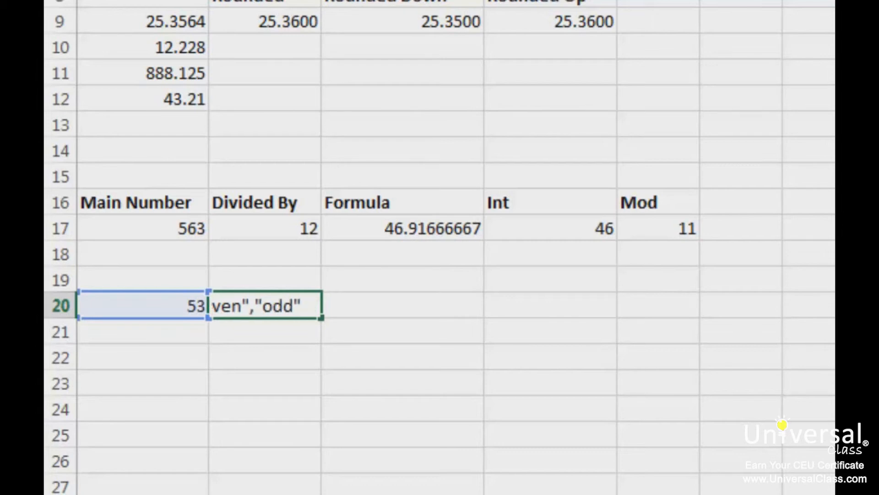
key("Return")
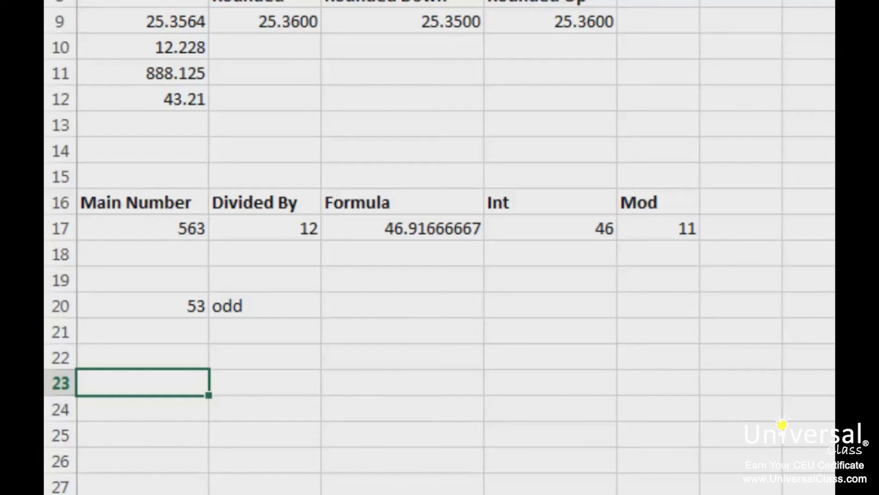
Generate a random whole number from 50 to 500 in cell A23 with =RANDBETWEEN(50,500).
type("=rn")
key("BackSpace")
type("and")
key("Down")
key("Tab")
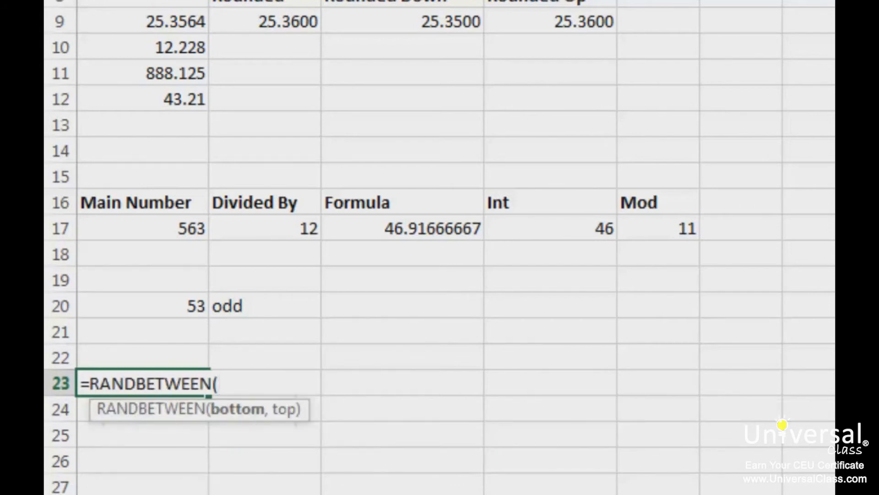
type("50,500)")
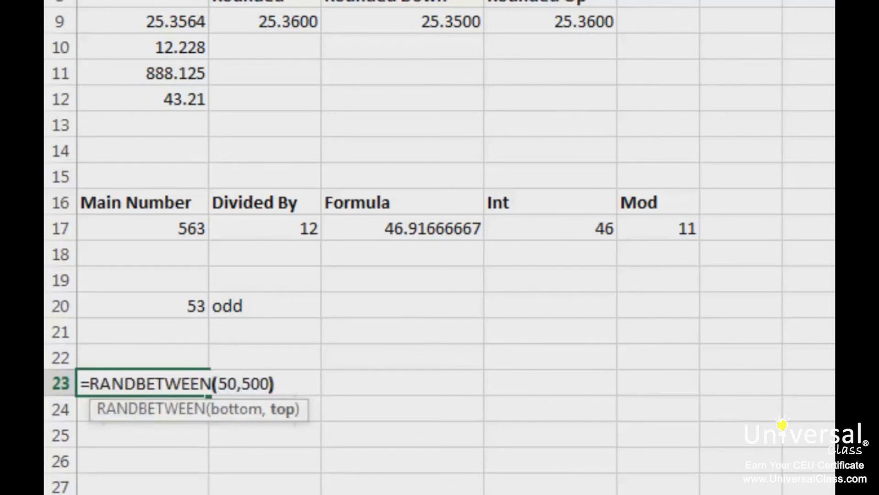
key("Return")
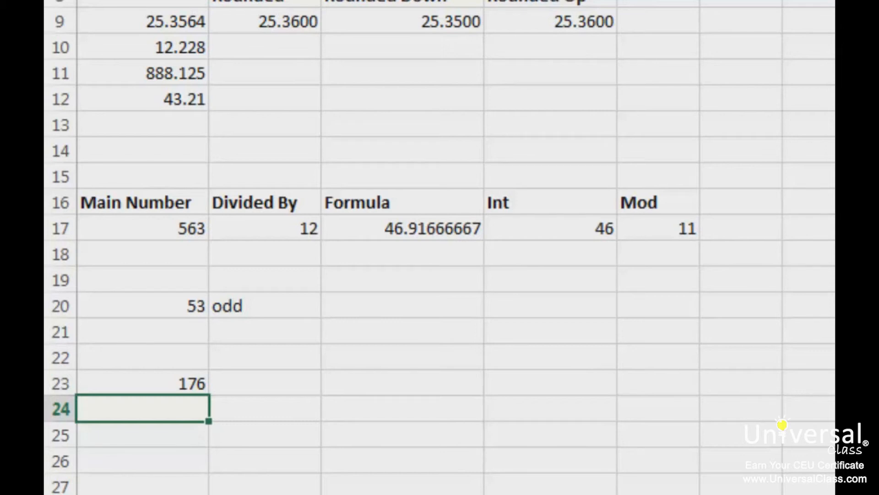
Recalculate the workbook several times to generate new values for the RANDBETWEEN formulas.
key("F9")
key("F9")
key("F9")
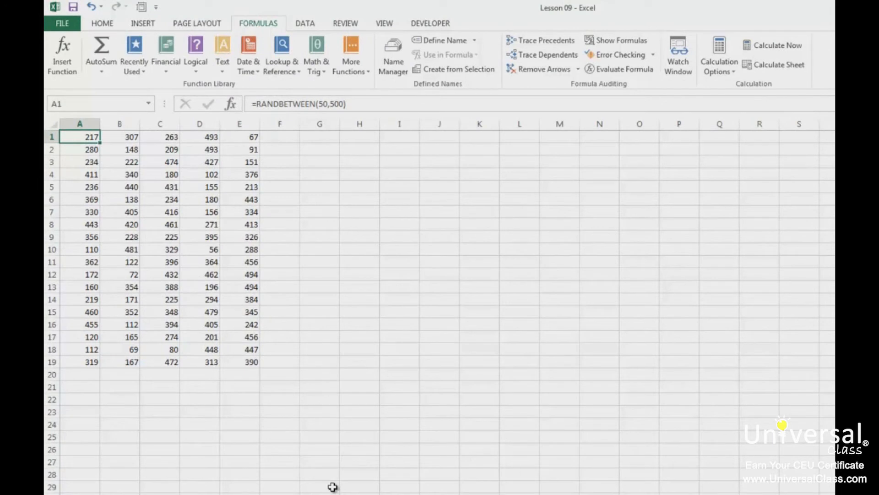
left_click(797, 54)
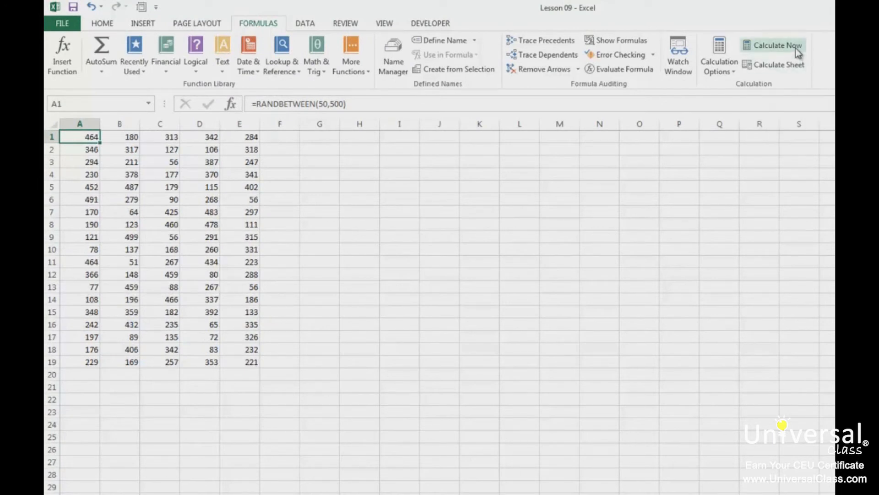
left_click(796, 48)
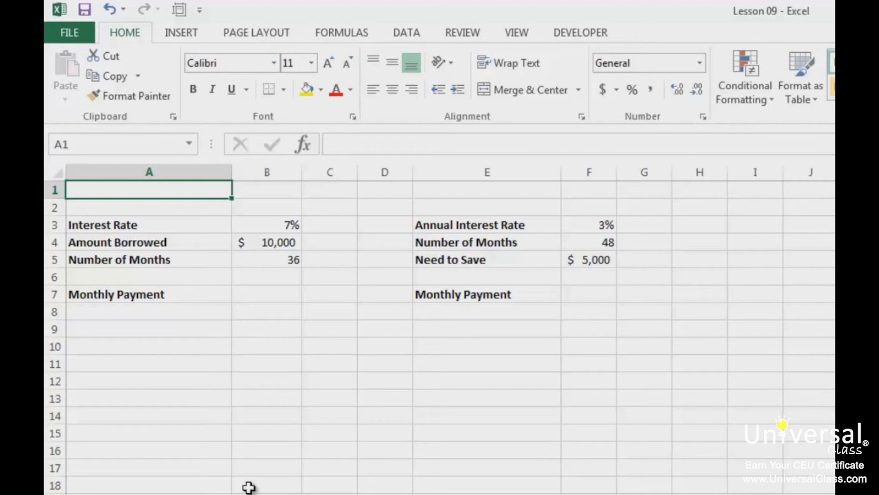
Calculate the monthly loan payment in cell B7 with =PMT(B3/12,B5,B4).
left_click(275, 301)
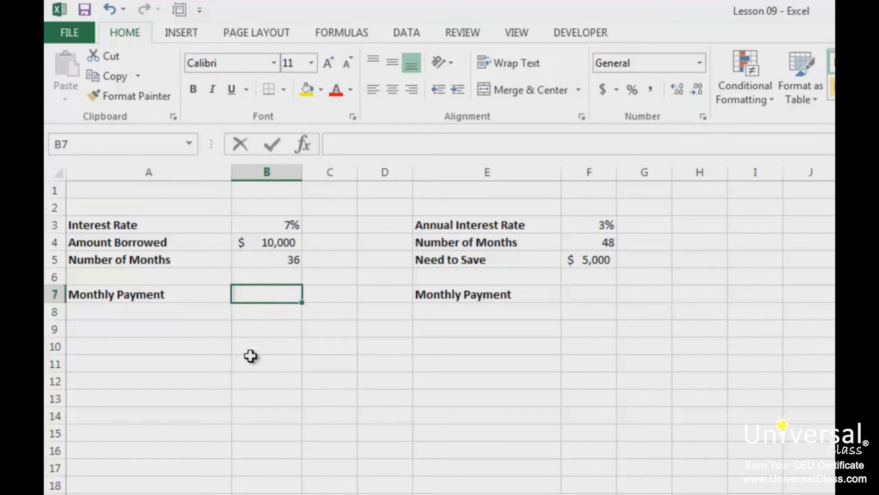
type("=pmd")
key("BackSpace")
type("t(")
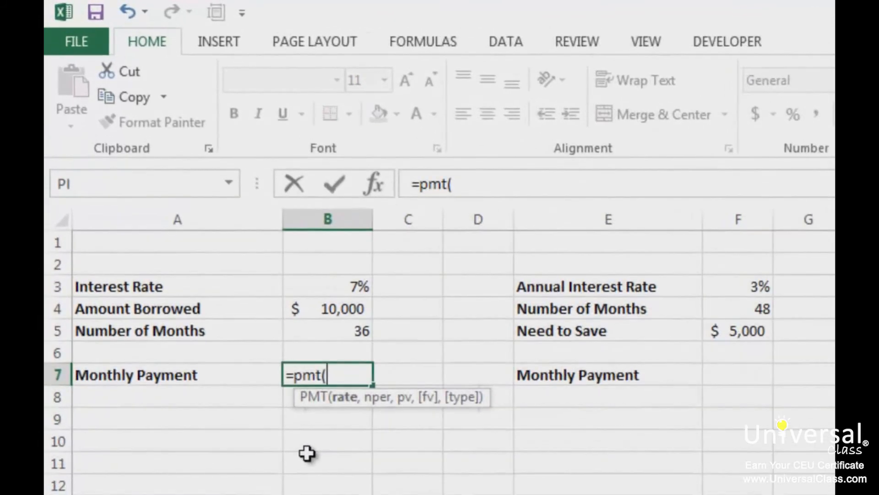
left_click(334, 290)
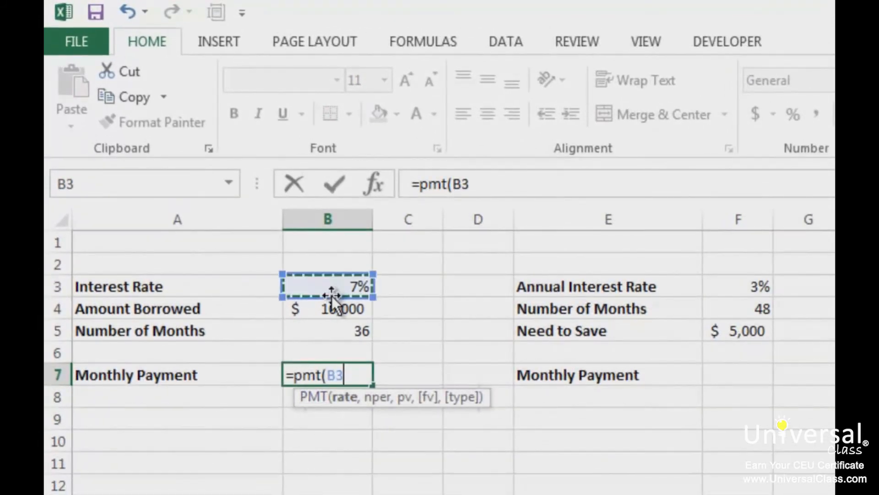
type(",")
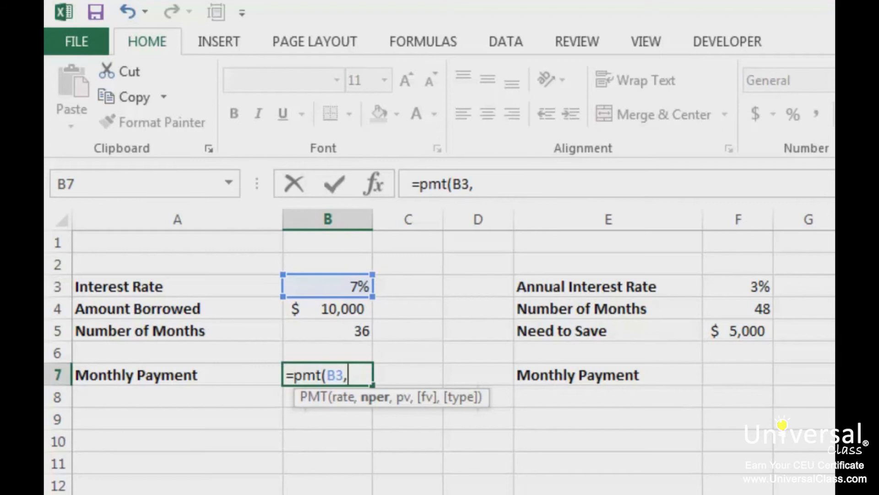
key("BackSpace")
type("/12,")
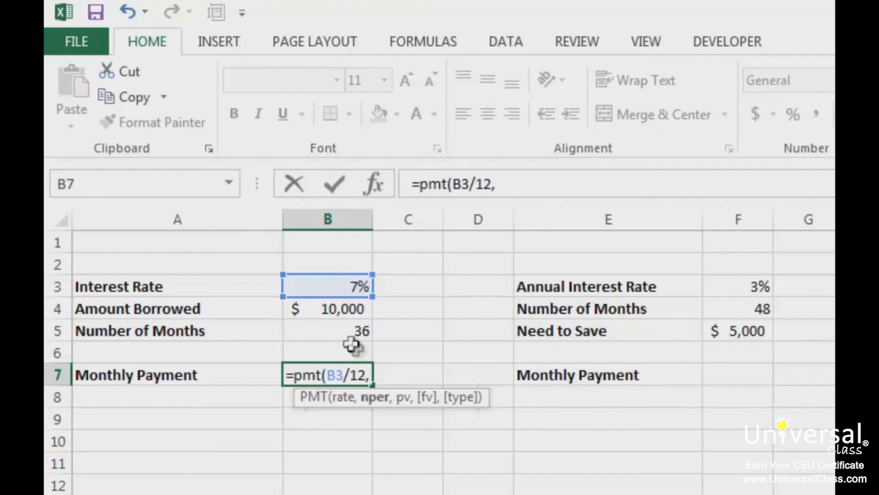
left_click(342, 330)
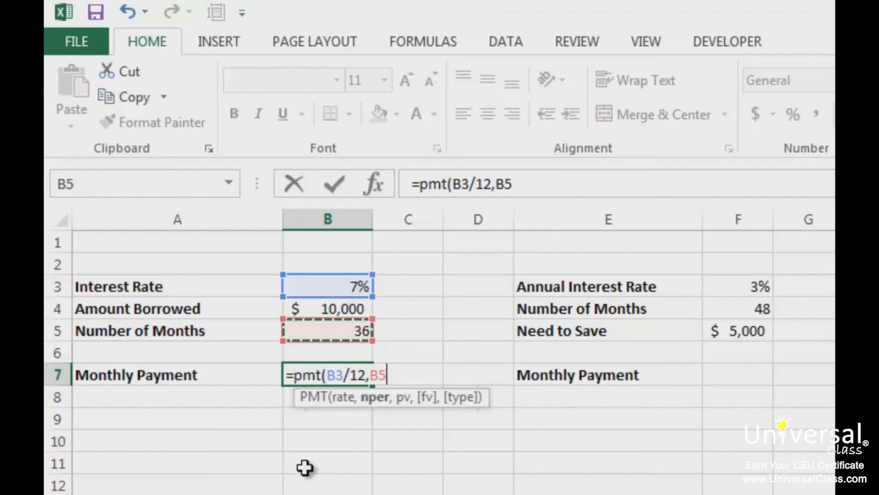
type(",")
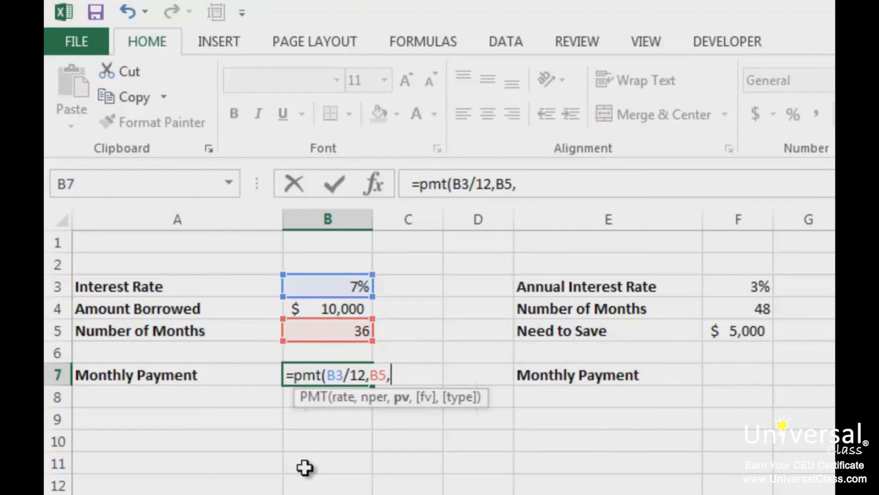
left_click(341, 309)
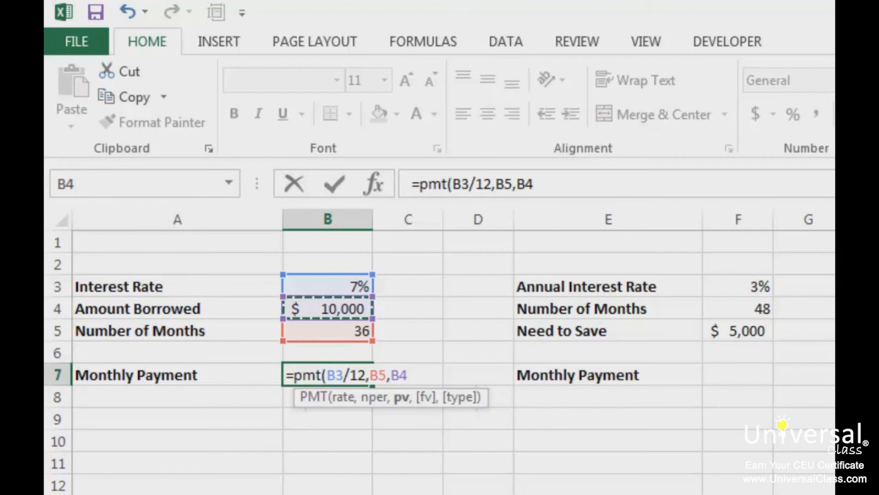
type(")")
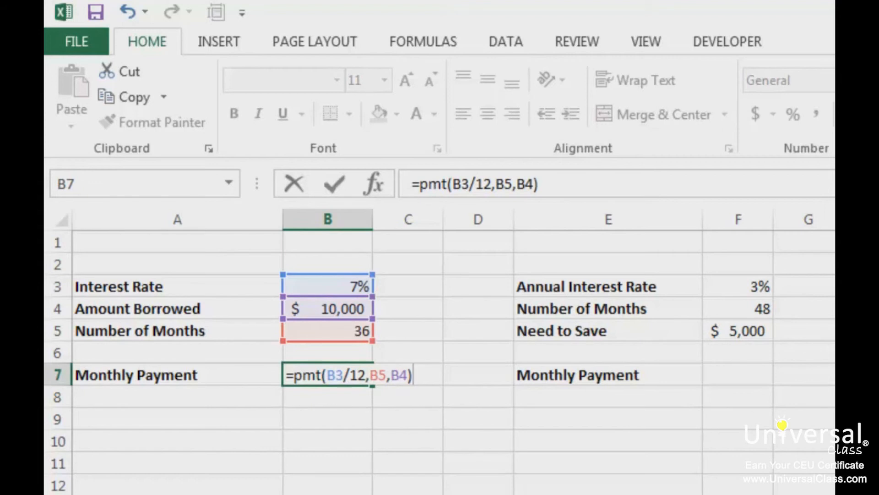
key("Return")
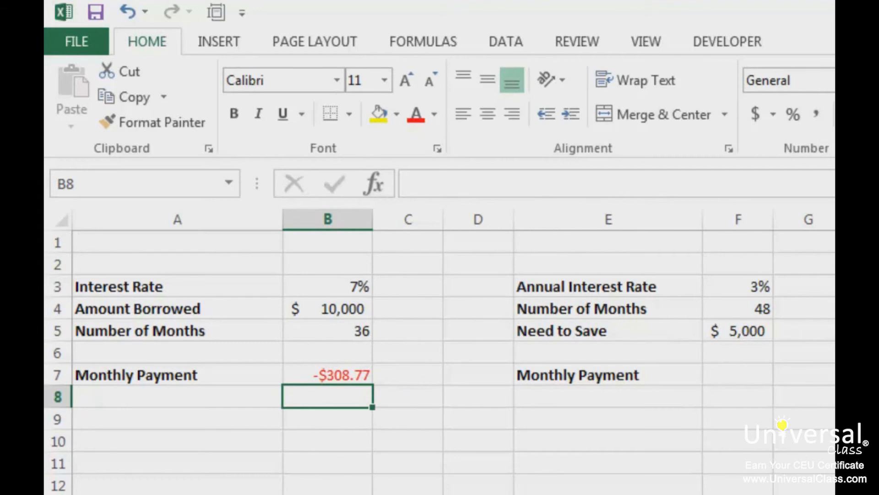
Look up PMT among the financial functions and examine its arguments dialog without inserting a formula in B8.
left_click(418, 45)
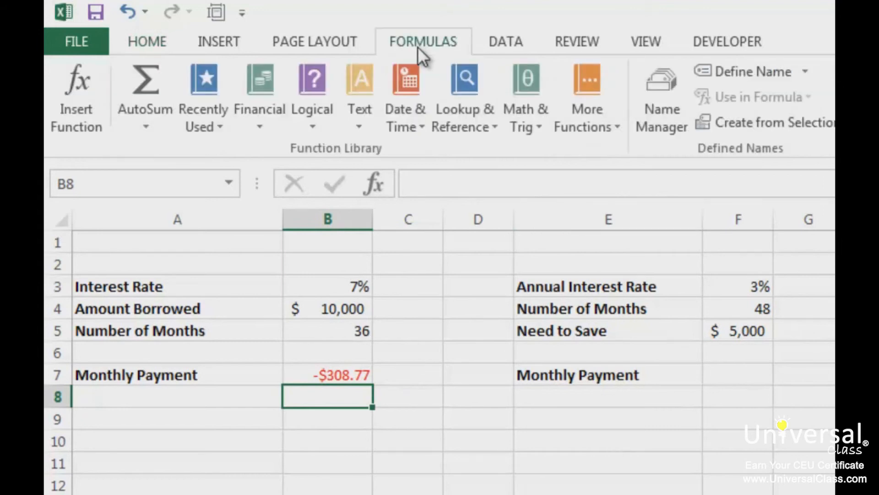
left_click(261, 130)
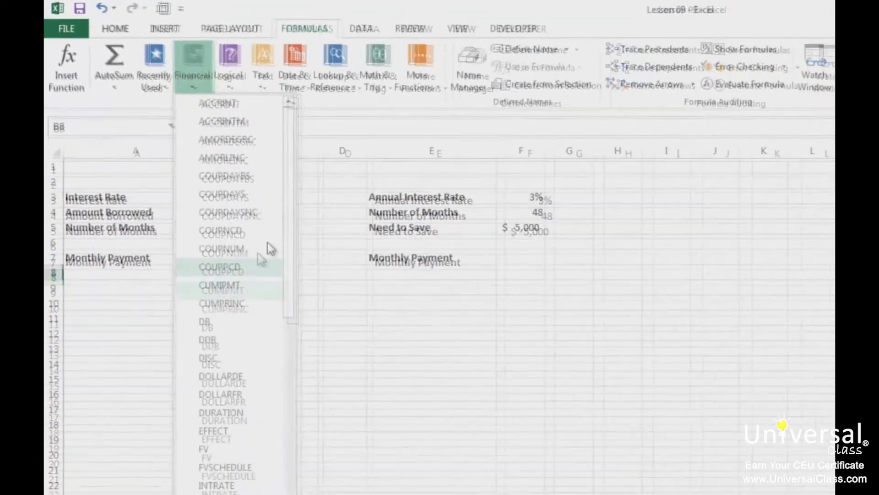
left_click_drag(259, 213, 258, 372)
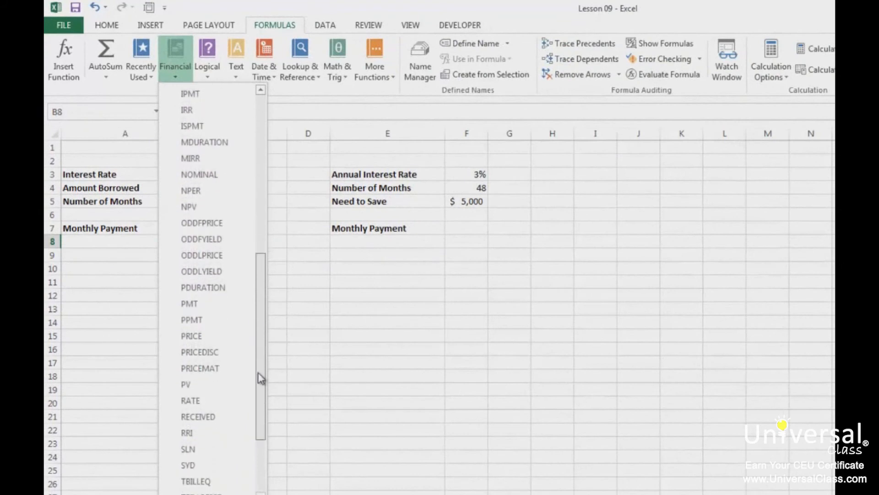
left_click(211, 304)
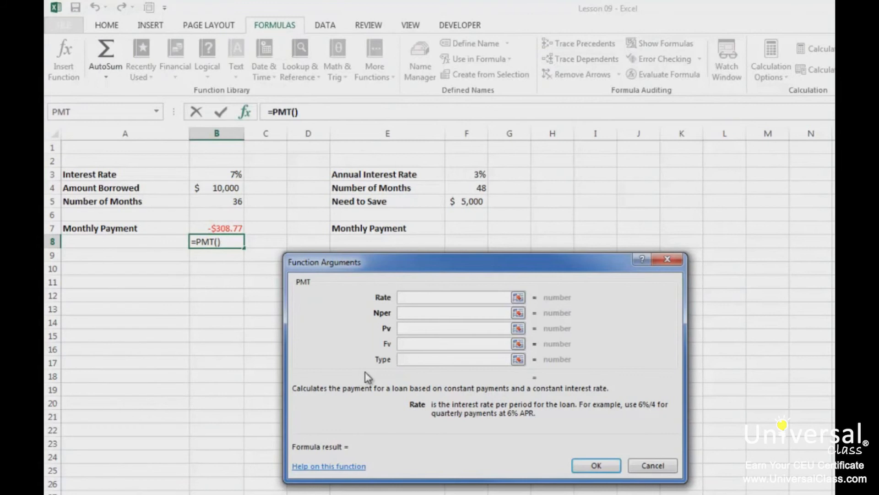
key("Escape")
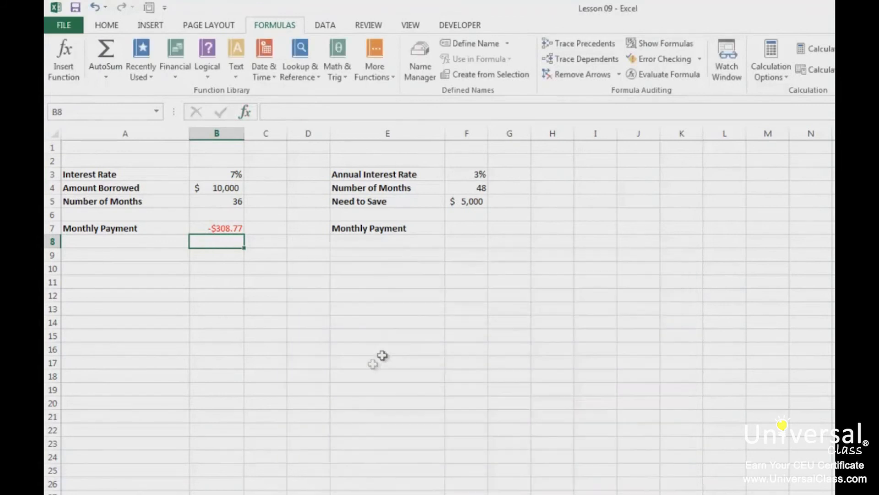
Calculate the monthly savings payment in cell F7 with =PMT(F3/12,F4,0,F5,0), paying at the end of each period.
left_click(470, 233)
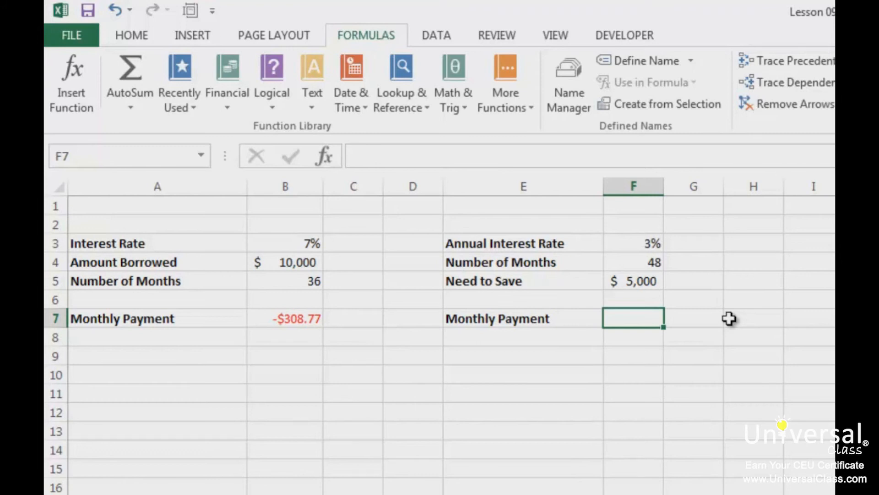
type("=pmt")
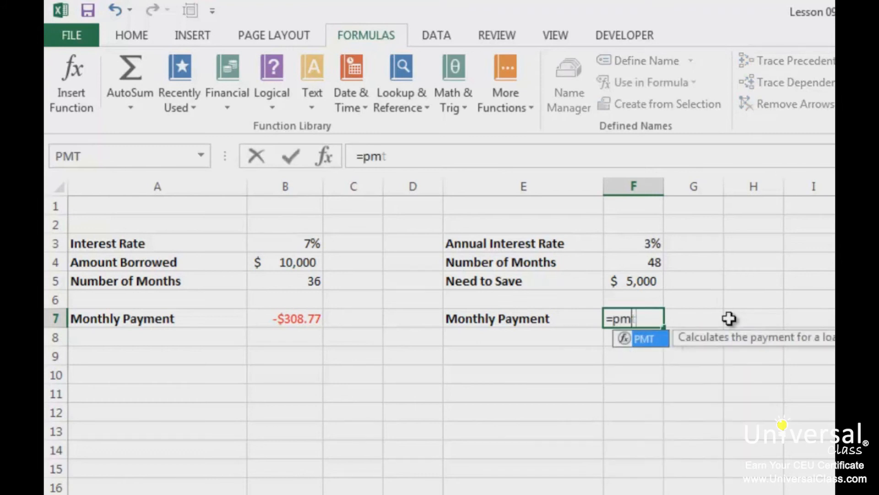
type("(")
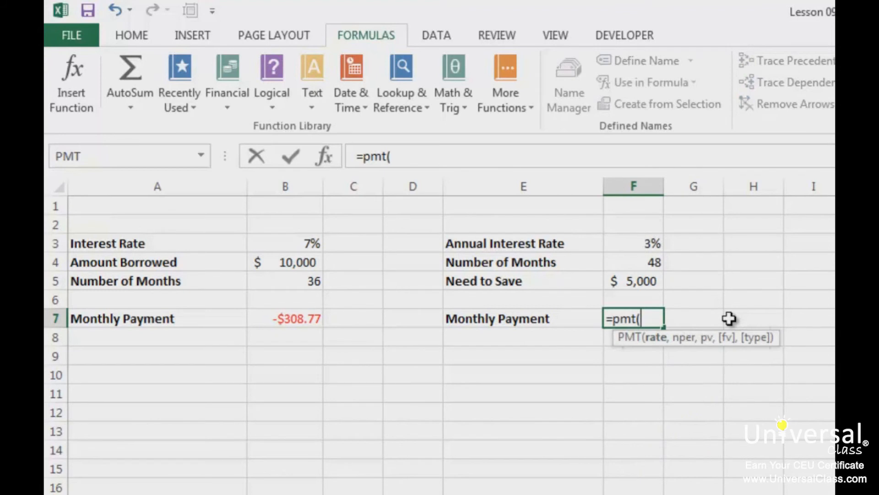
left_click(634, 242)
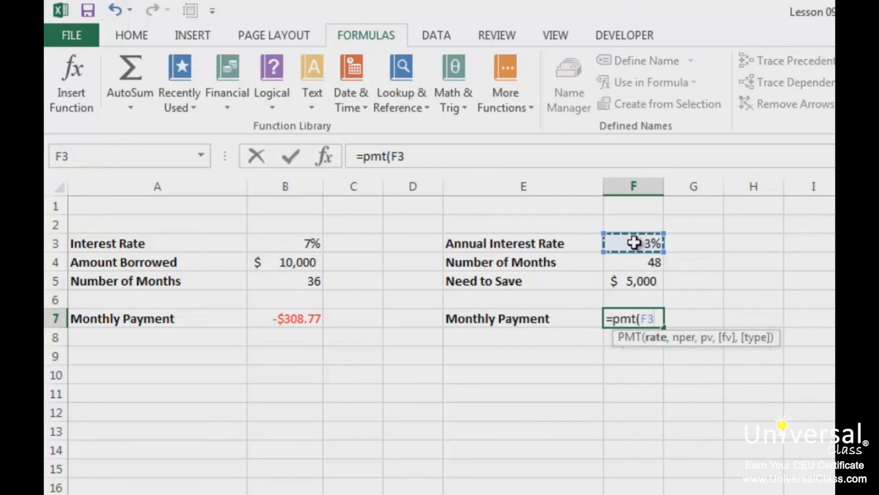
type("/12,")
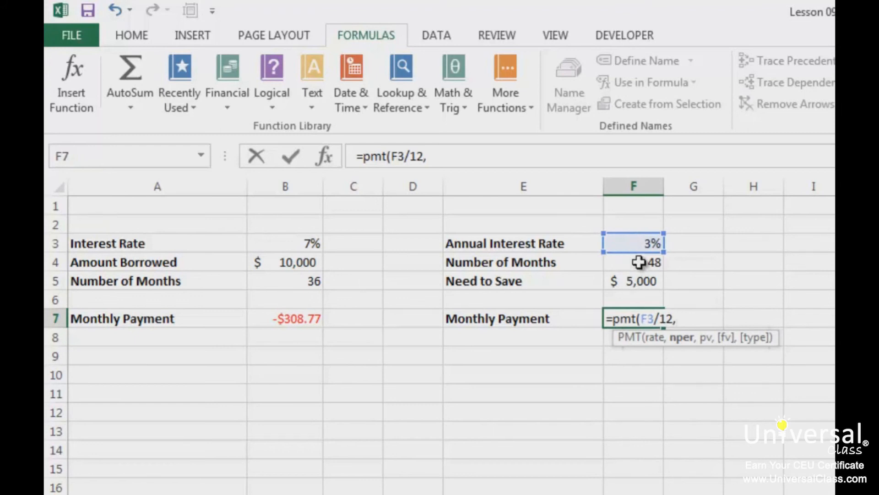
left_click(640, 263)
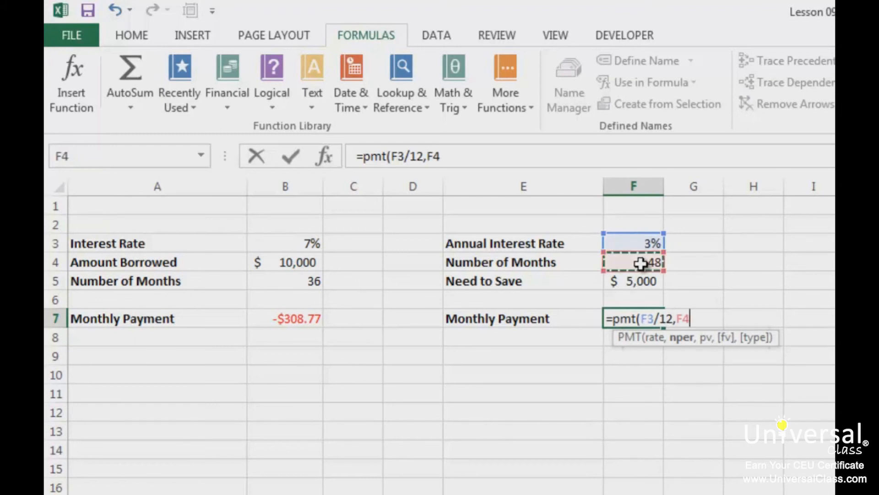
type(",")
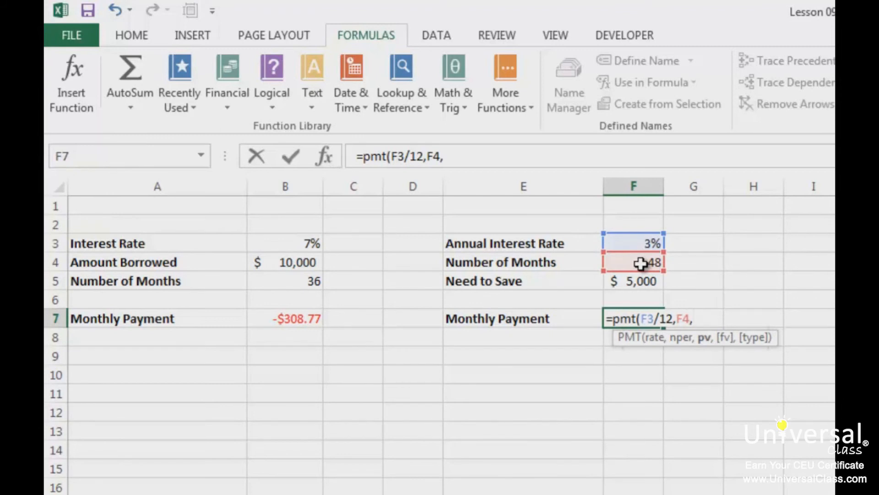
type("0,")
left_click(638, 282)
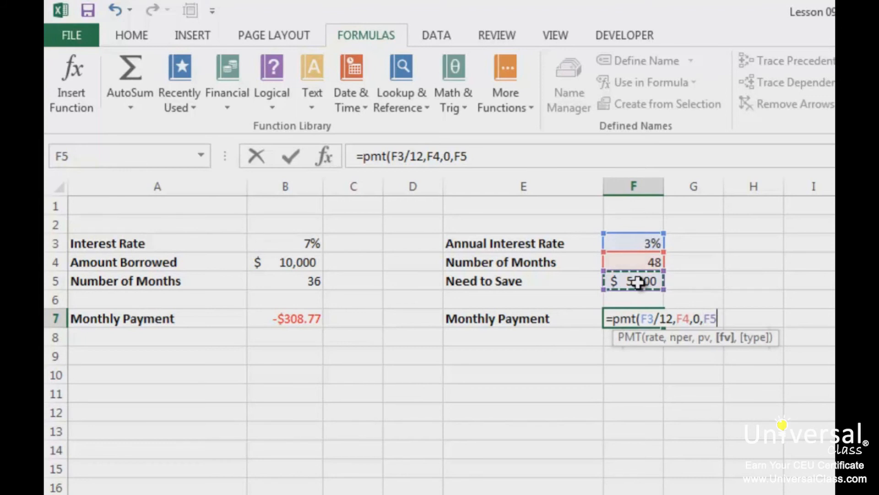
type(",")
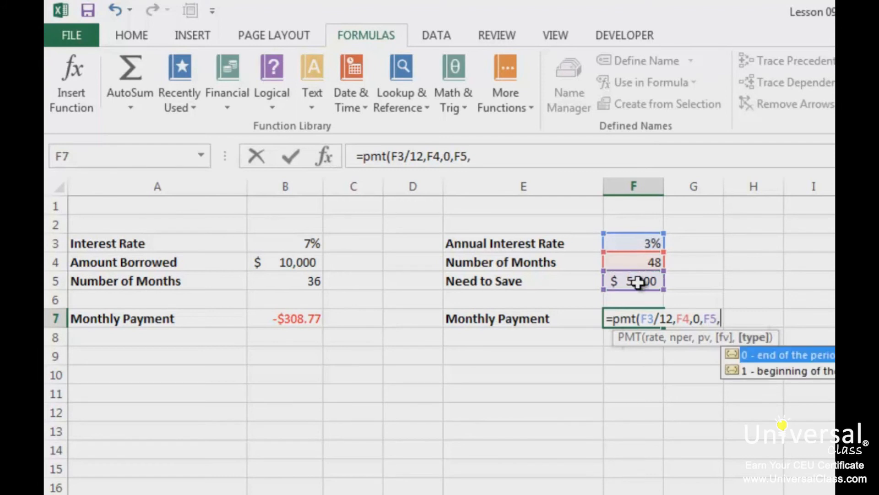
type("0)")
key("Return")
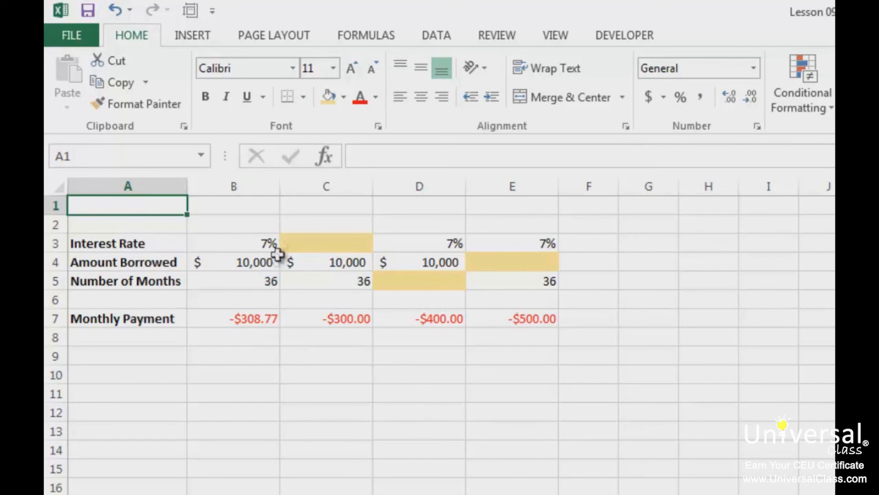
Calculate the annual interest rate in cell C3 with =RATE(C5,C7,C4)*12.
left_click(312, 240)
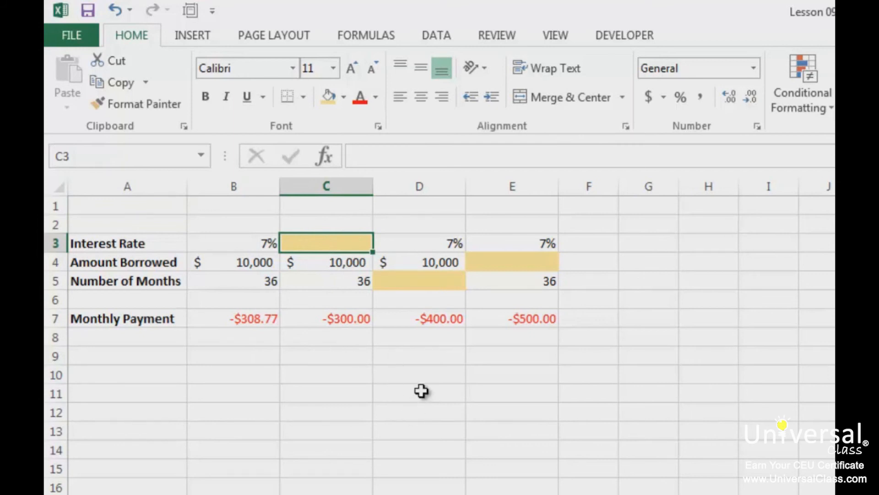
type("=rate(")
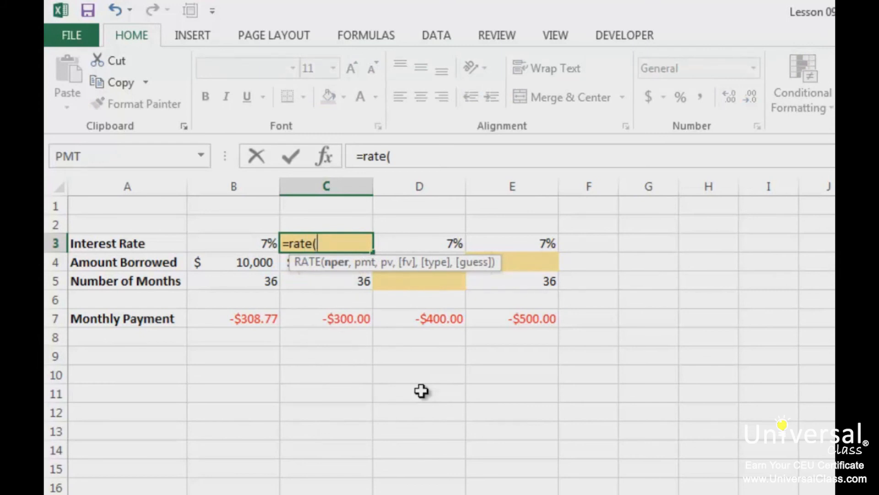
left_click(325, 284)
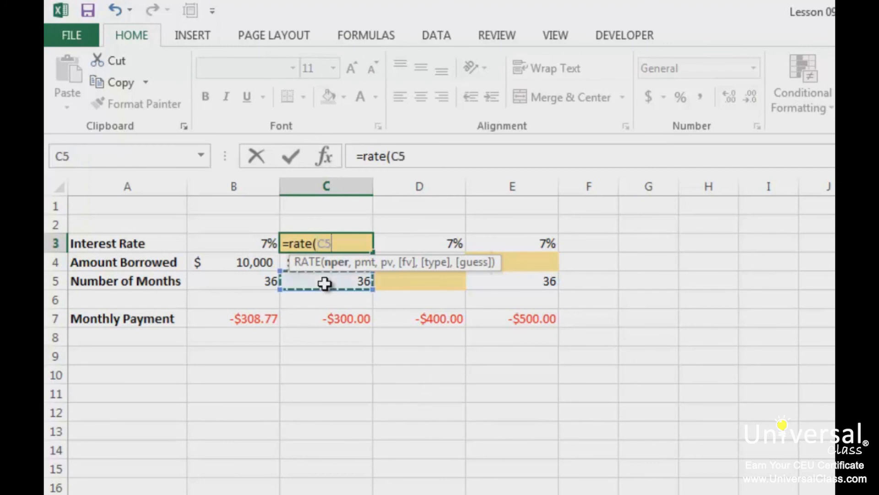
type(",")
left_click(330, 319)
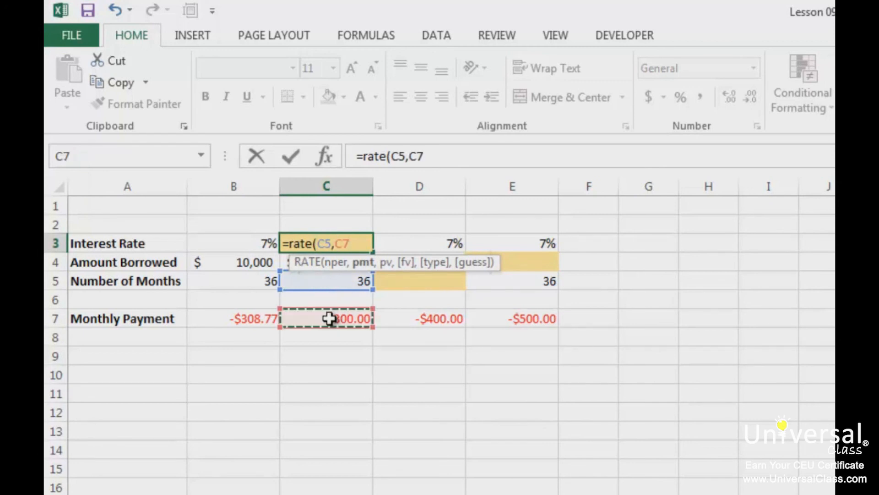
type(",")
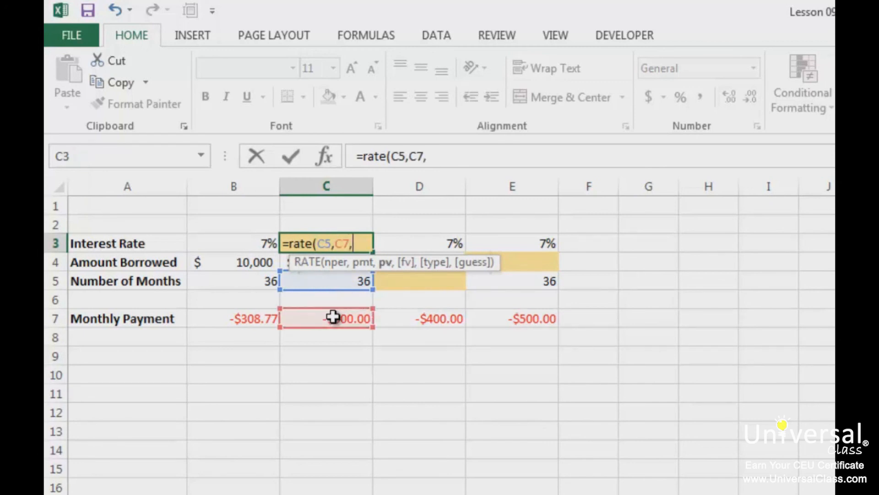
key("Up")
key("Up")
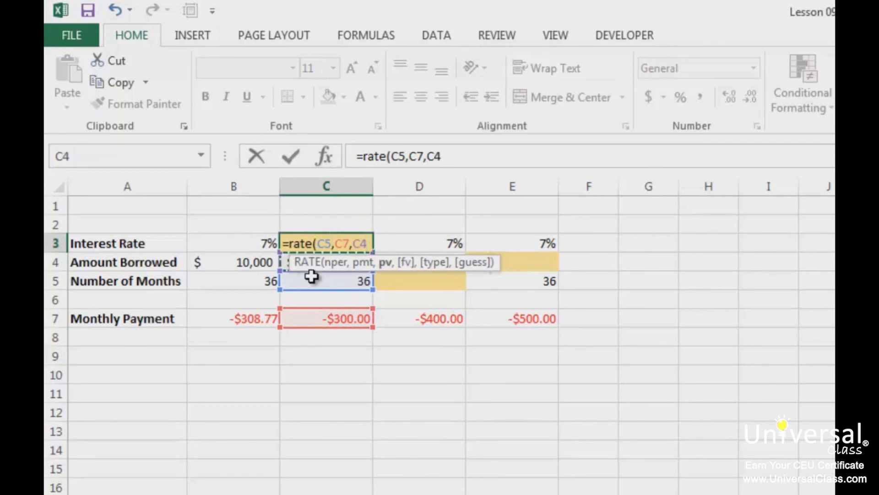
type(")")
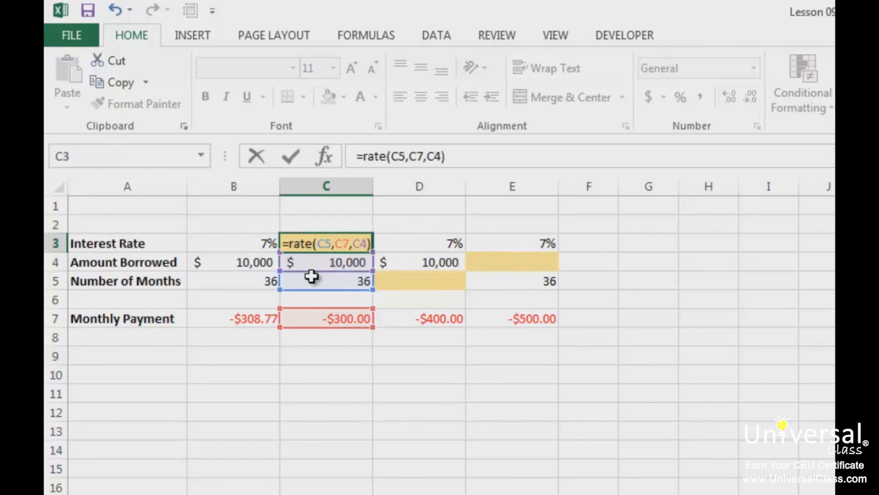
type("*12")
key("Return")
Format the interest rate in cell C3 as a percentage with two decimal places.
key("Up")
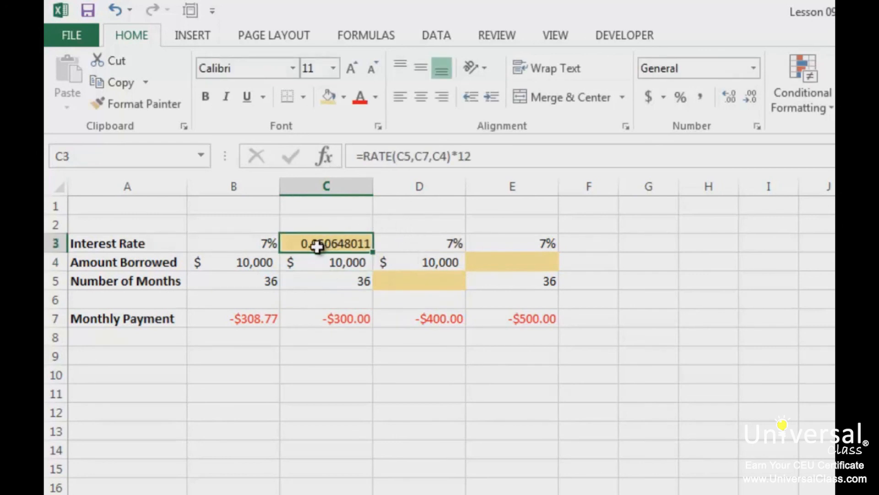
left_click(680, 97)
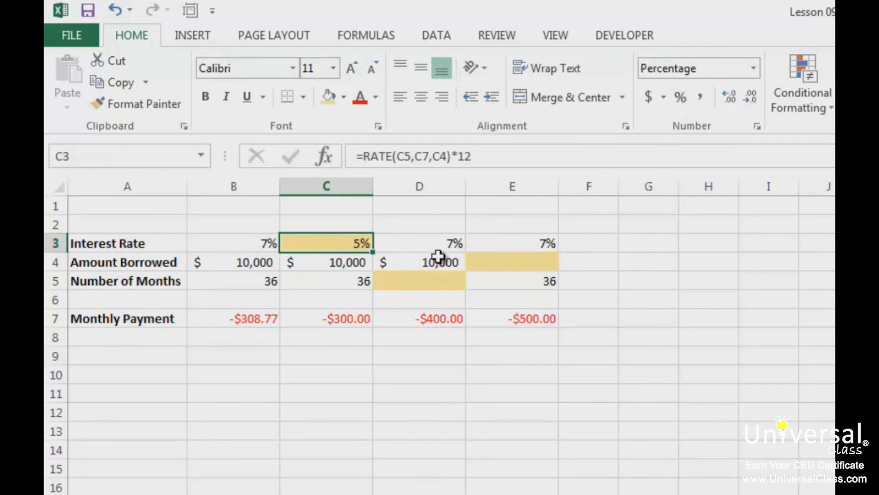
left_click(729, 99)
left_click(729, 99)
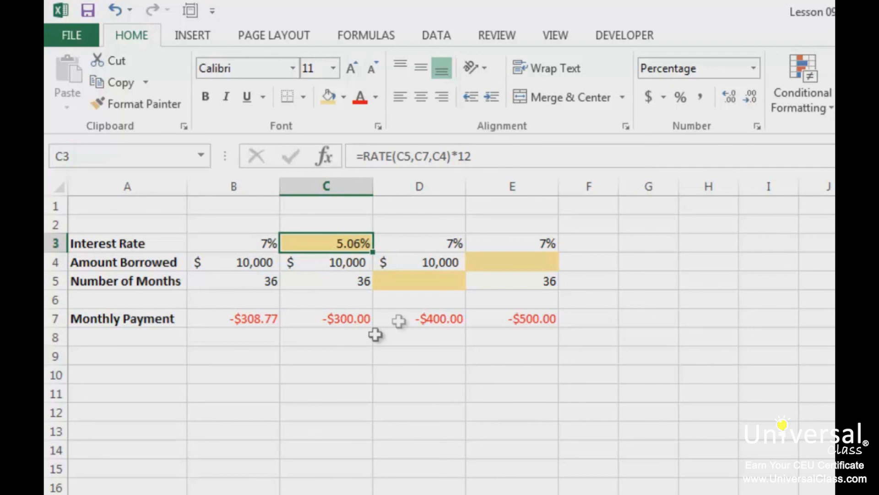
Calculate the number of monthly payments in cell D5 with =NPER(D3/12,D7,D4).
left_click(414, 282)
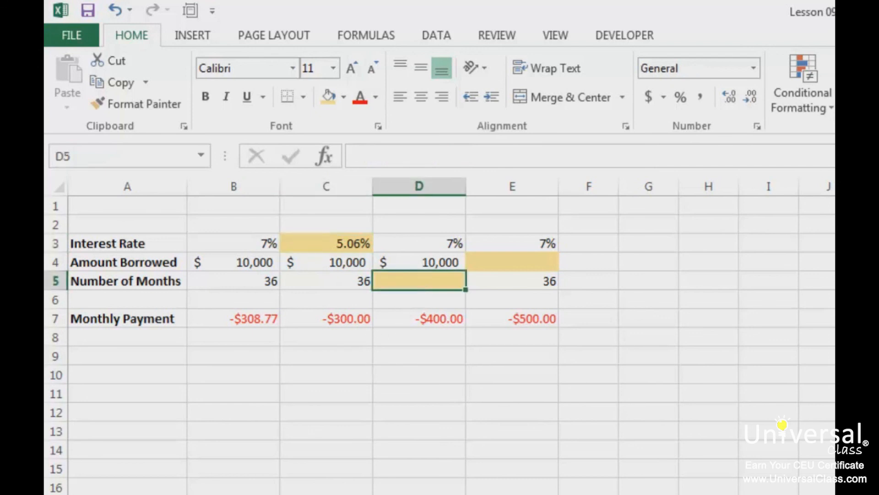
type("=nper(")
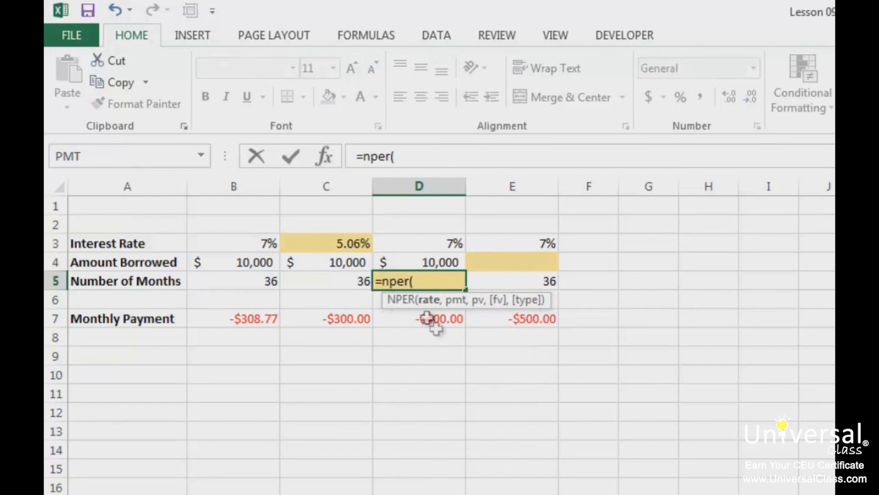
left_click(429, 241)
type("/12")
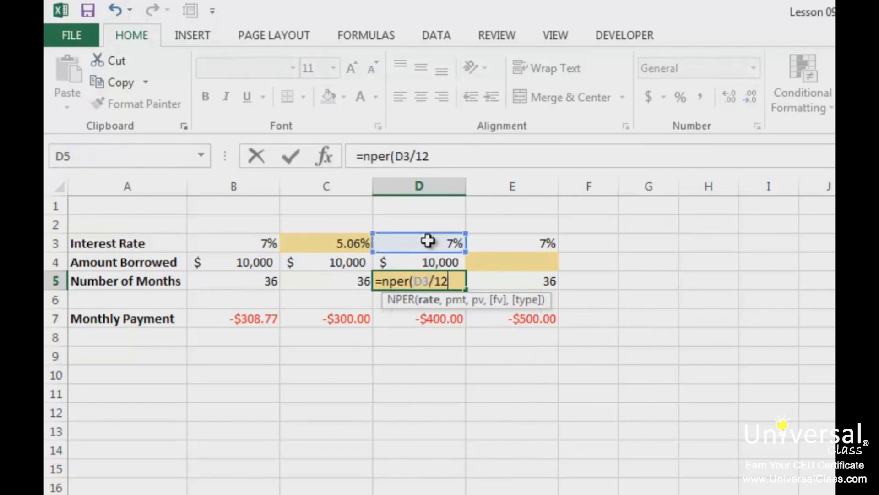
type(",")
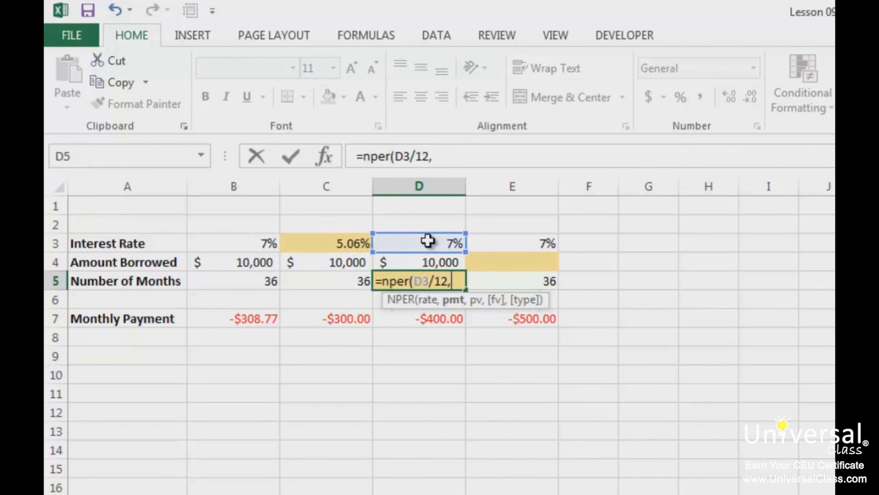
left_click(416, 314)
type(",")
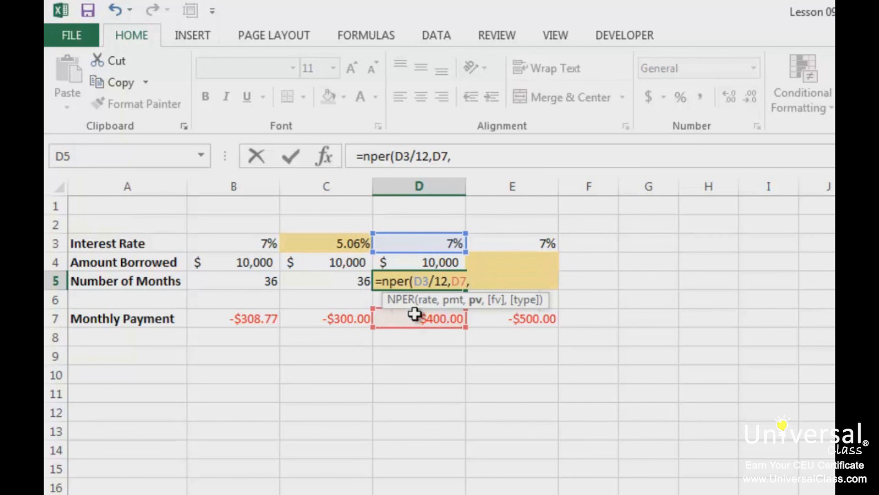
left_click(416, 262)
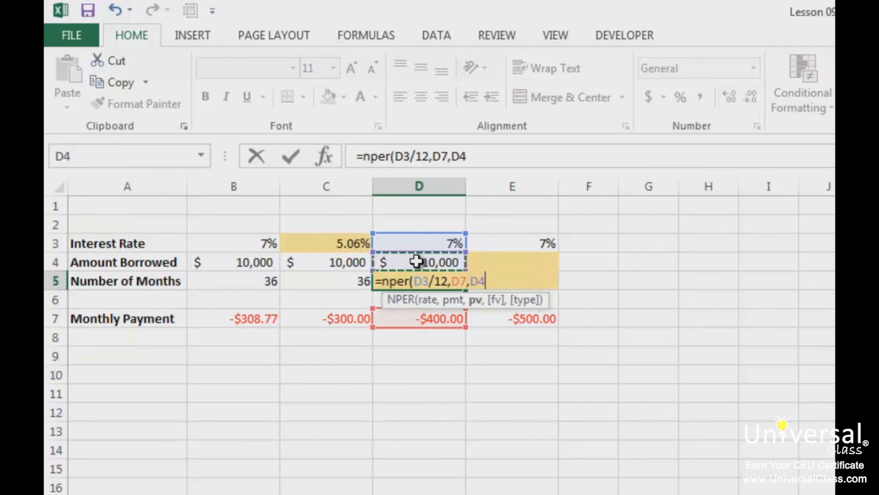
type(")")
key("Return")
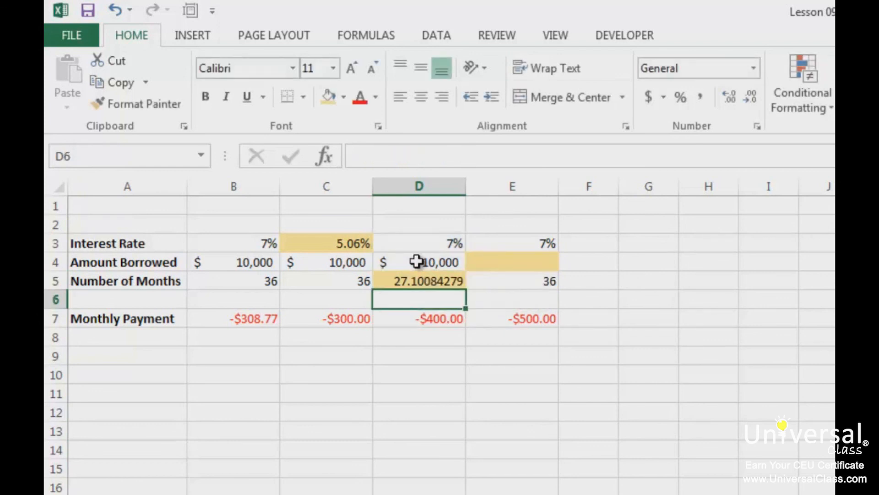
left_click(427, 281)
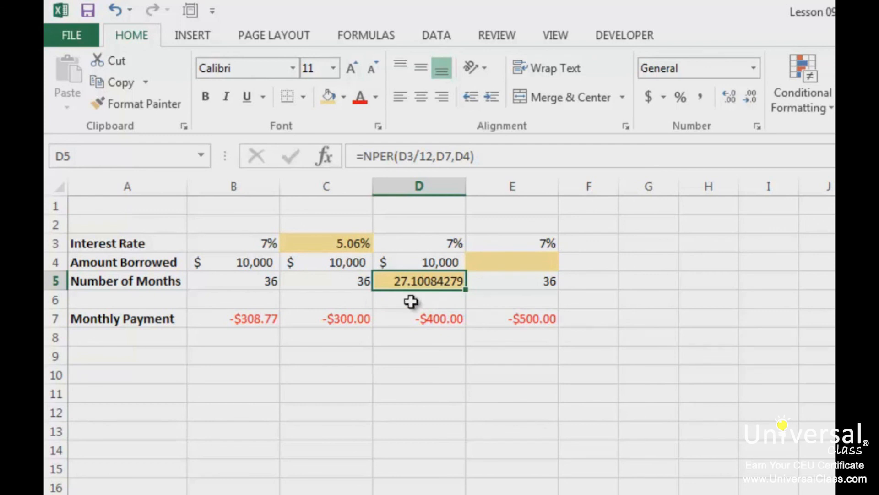
Calculate the amount borrowed in cell E4 with =PV(E3/12,E5,E7).
left_click(536, 261)
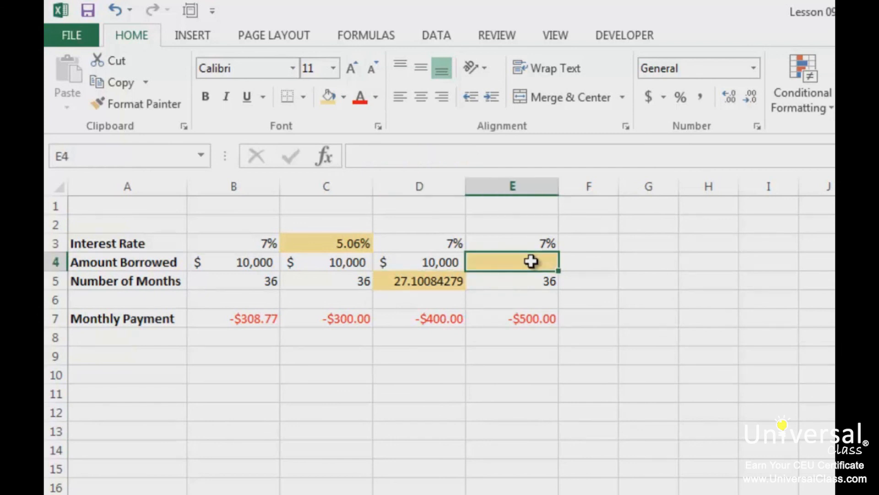
type("=pv(")
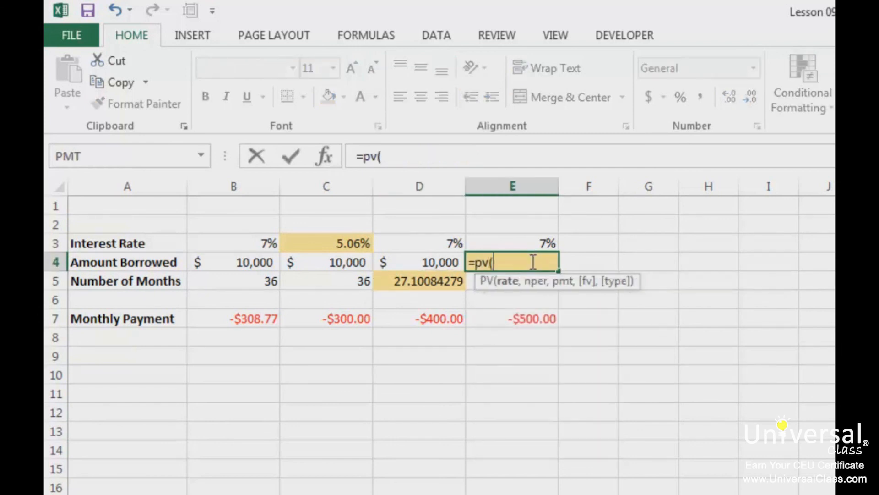
left_click(532, 243)
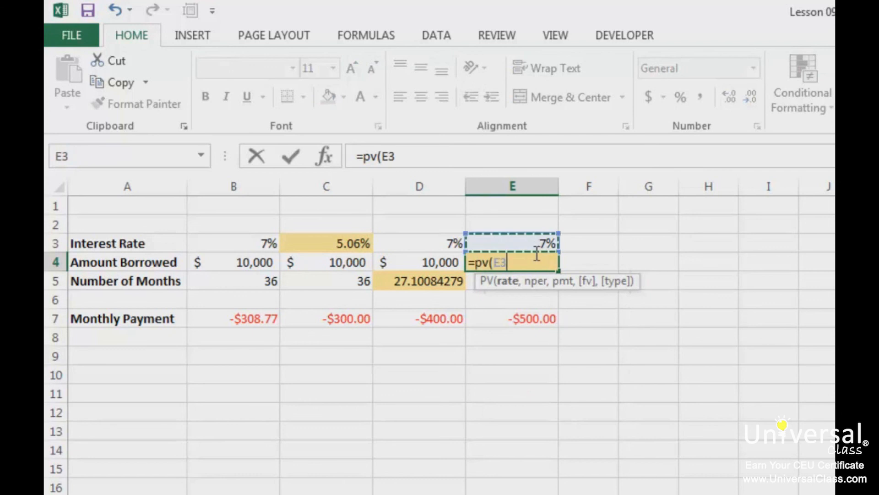
type("/12,")
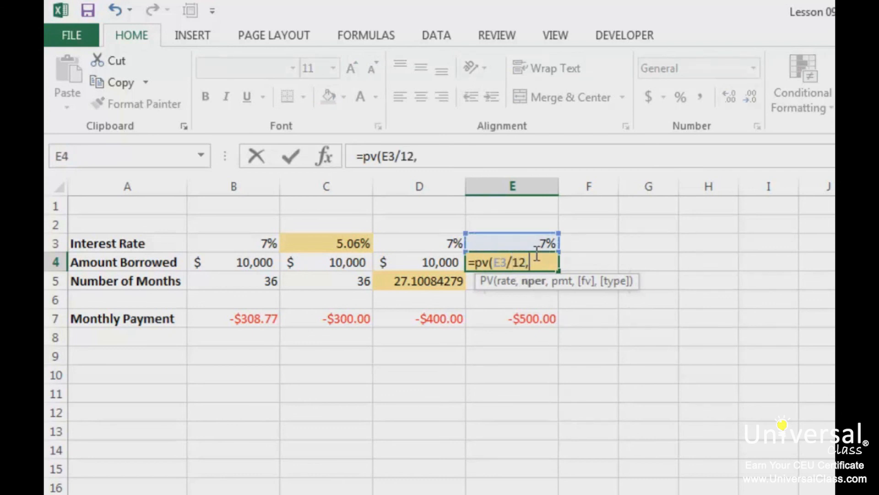
key("Down")
key("Down")
key("Up")
type(",")
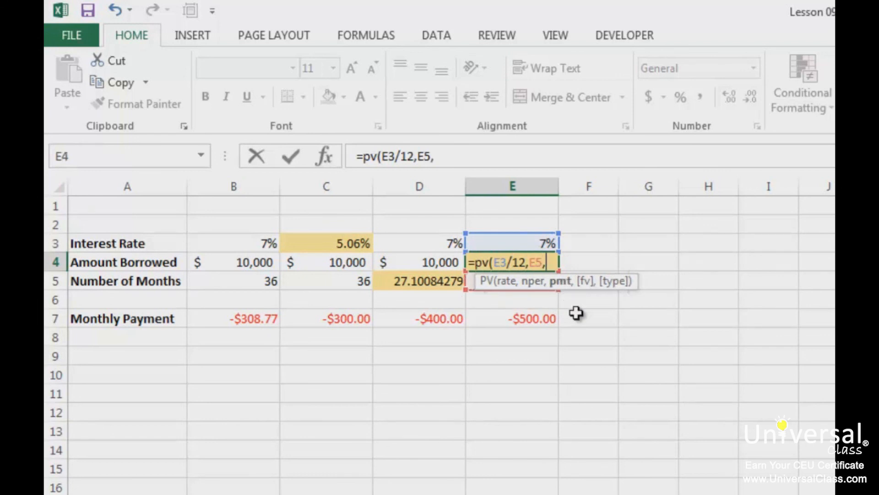
left_click(501, 318)
type(")")
key("Return")
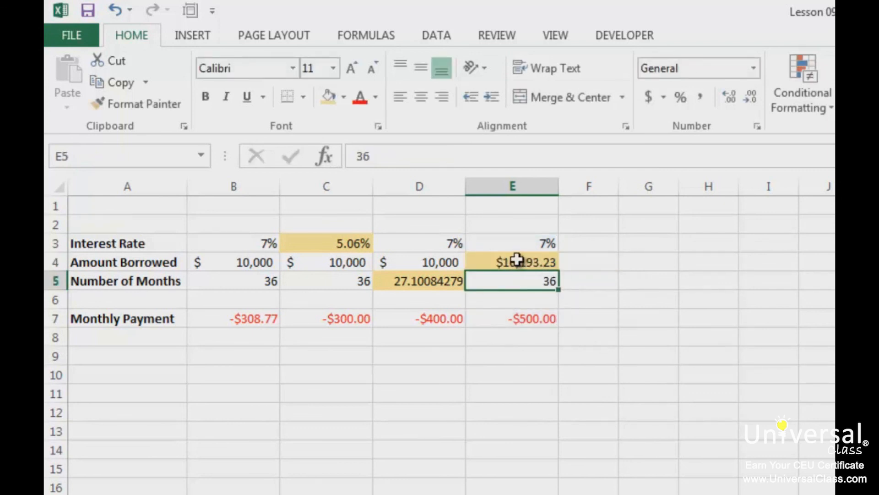
Change the monthly payment in cell E7 to -600 to recalculate the amount borrowed.
key("Down")
key("Down")
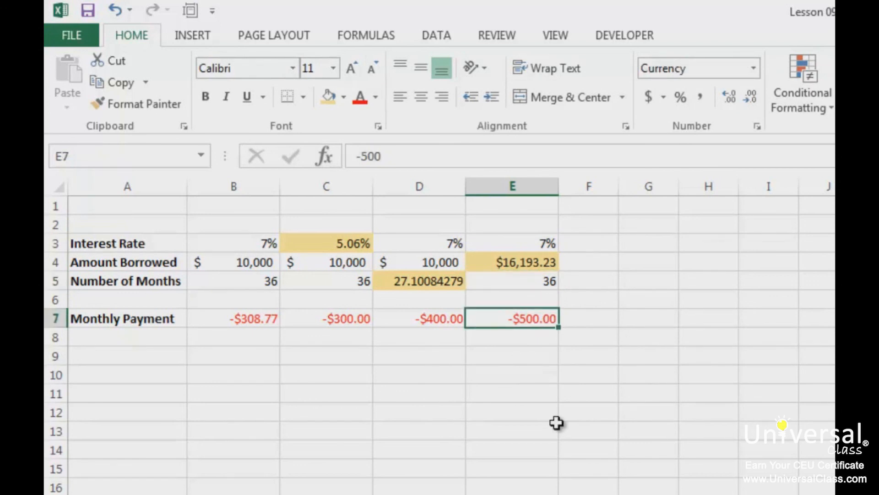
type("-600")
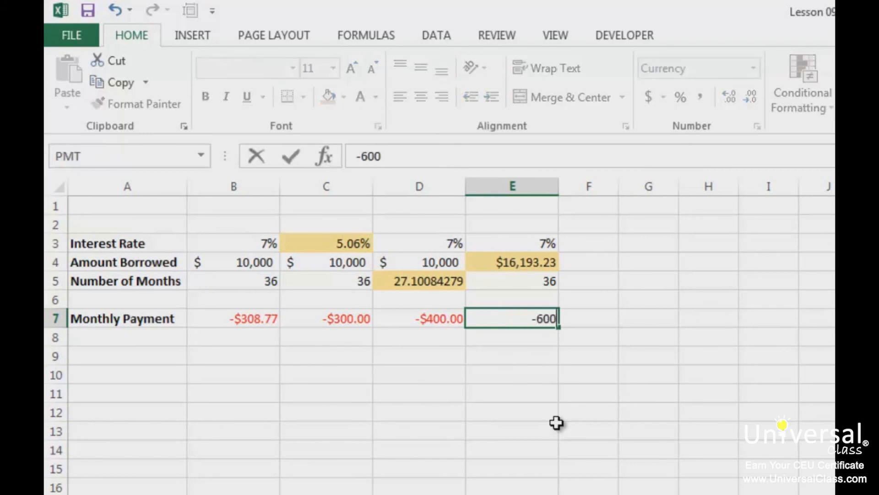
key("Return")
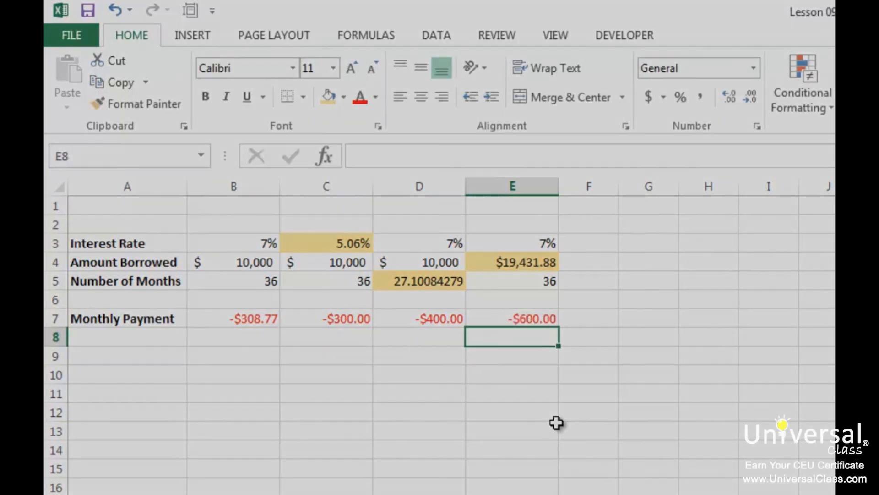